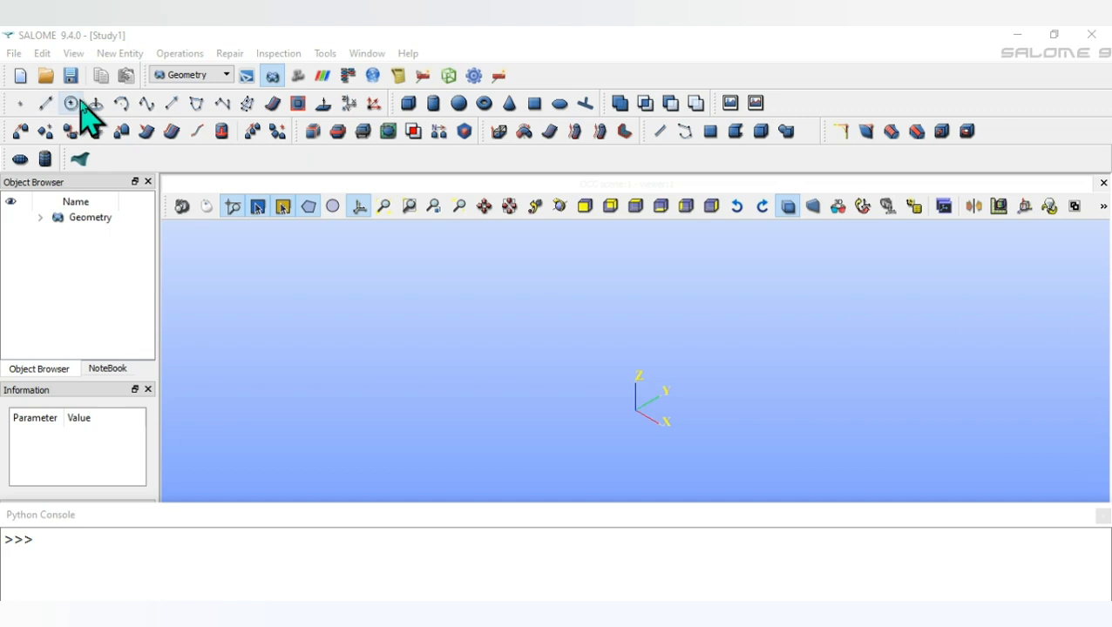
click(128, 55)
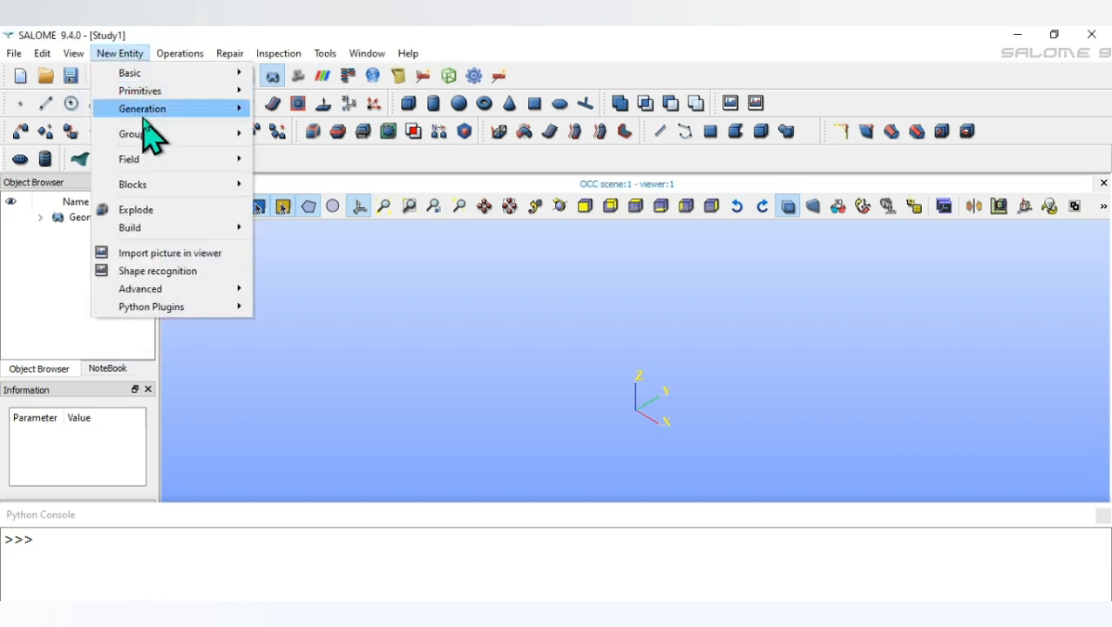
mouse_move(140, 116)
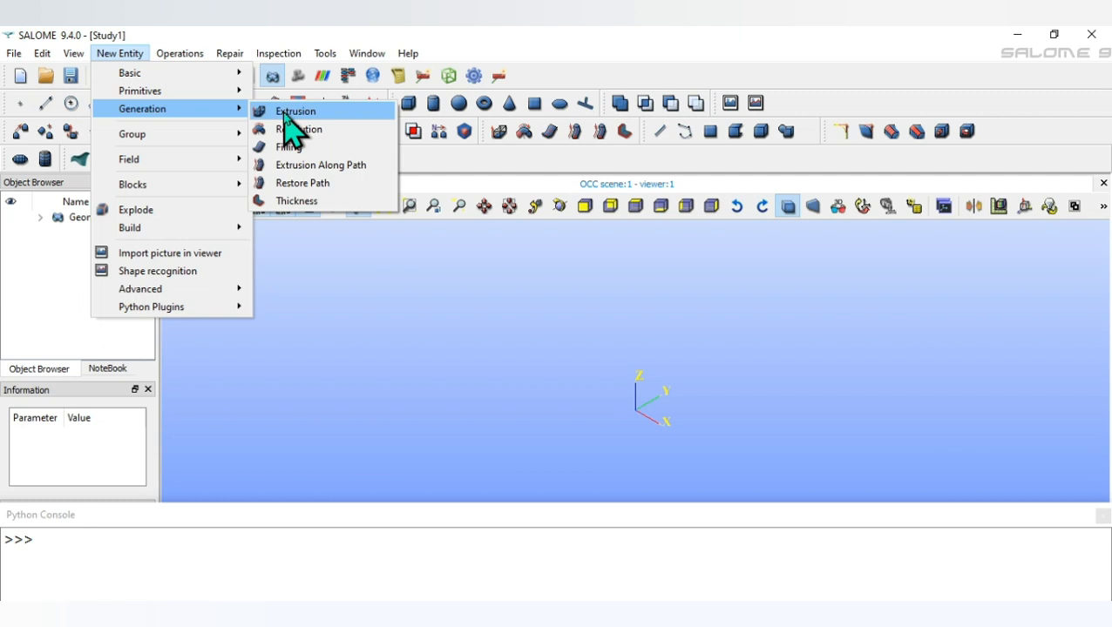
click(293, 331)
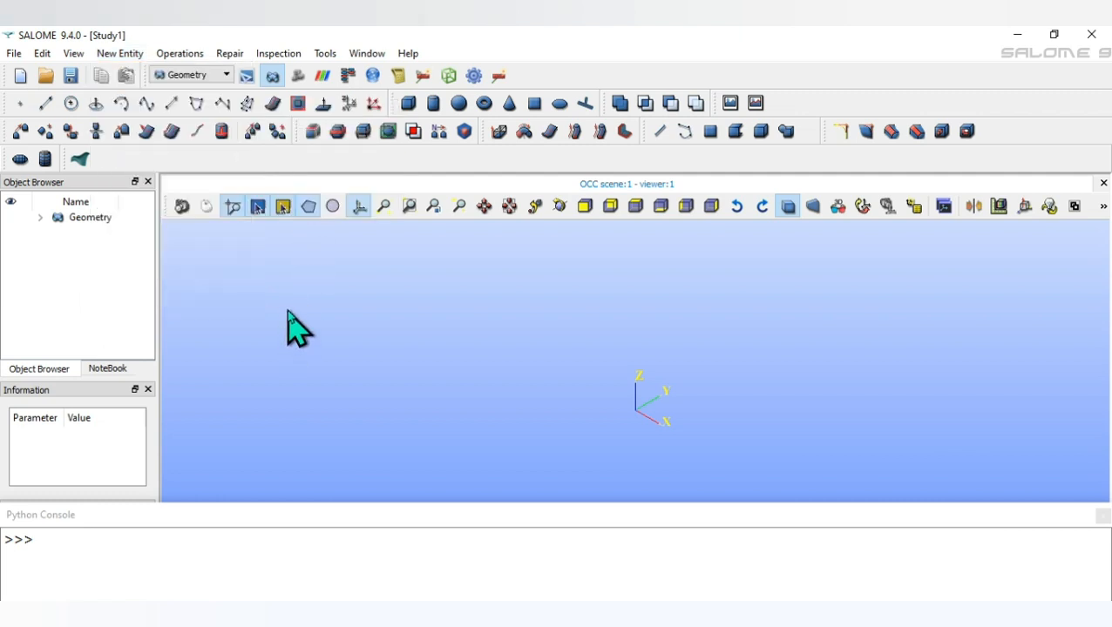
- Create a circle of radius 100 centred on origin point O with OZ as its normal vector
click(72, 105)
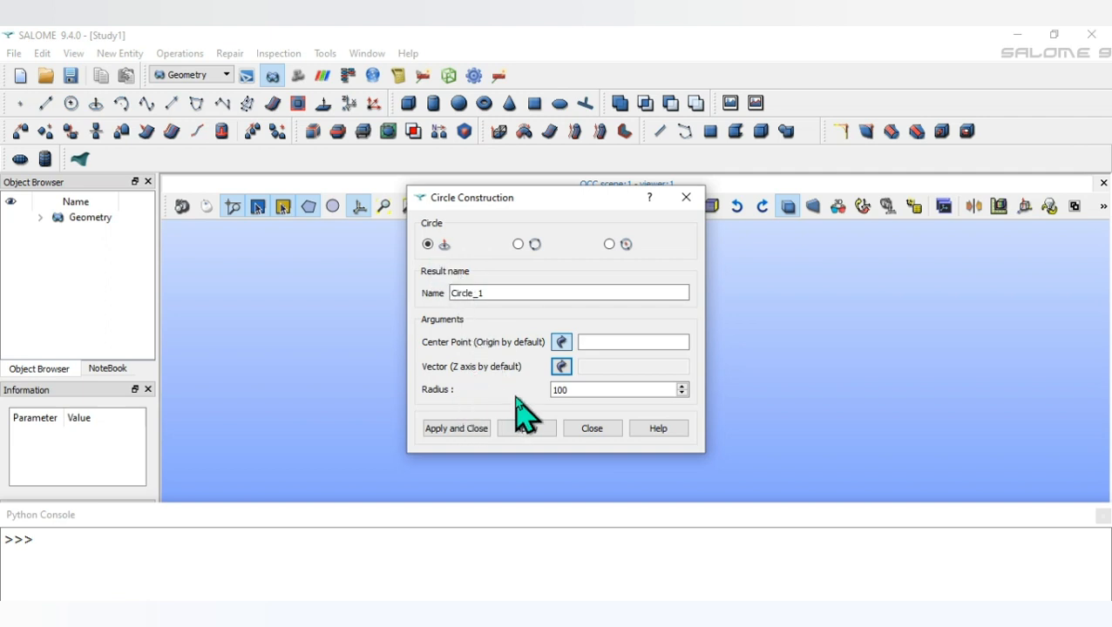
click(518, 247)
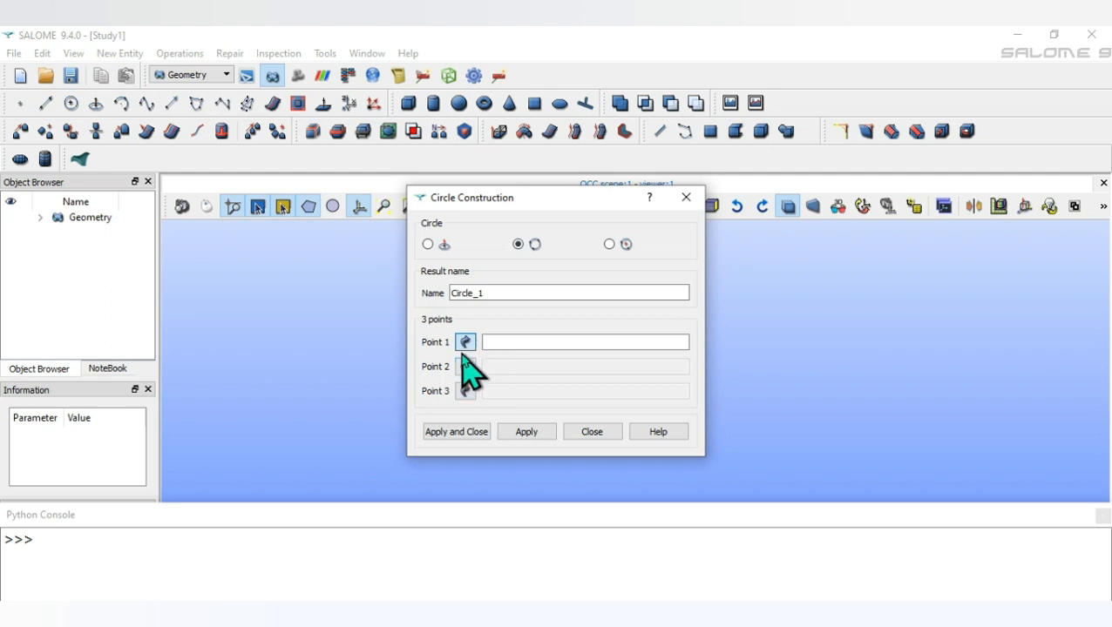
click(610, 245)
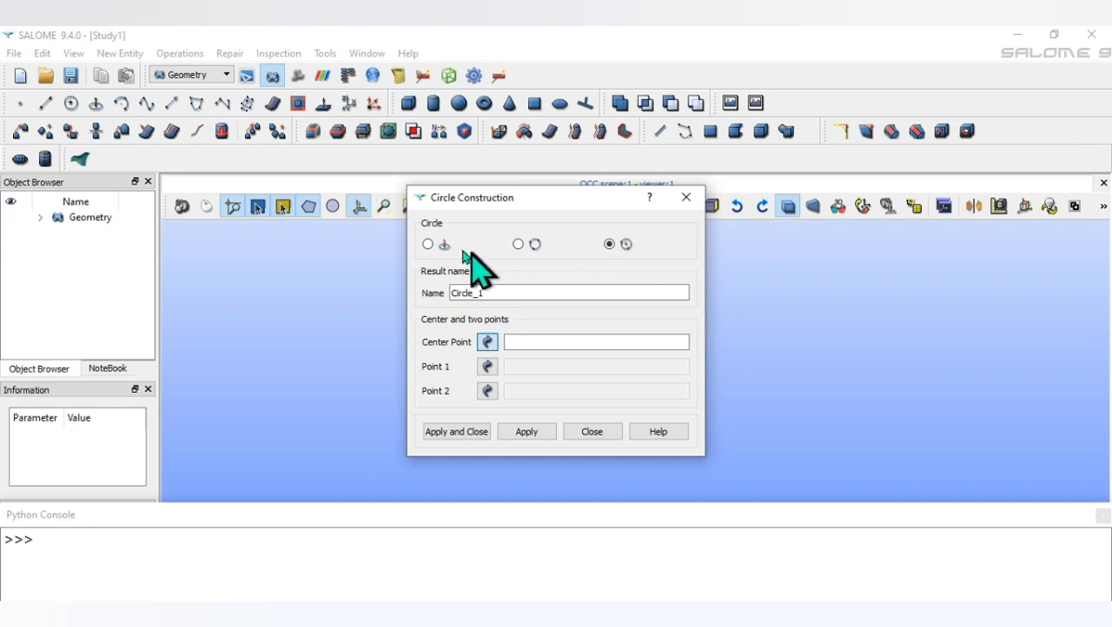
click(428, 245)
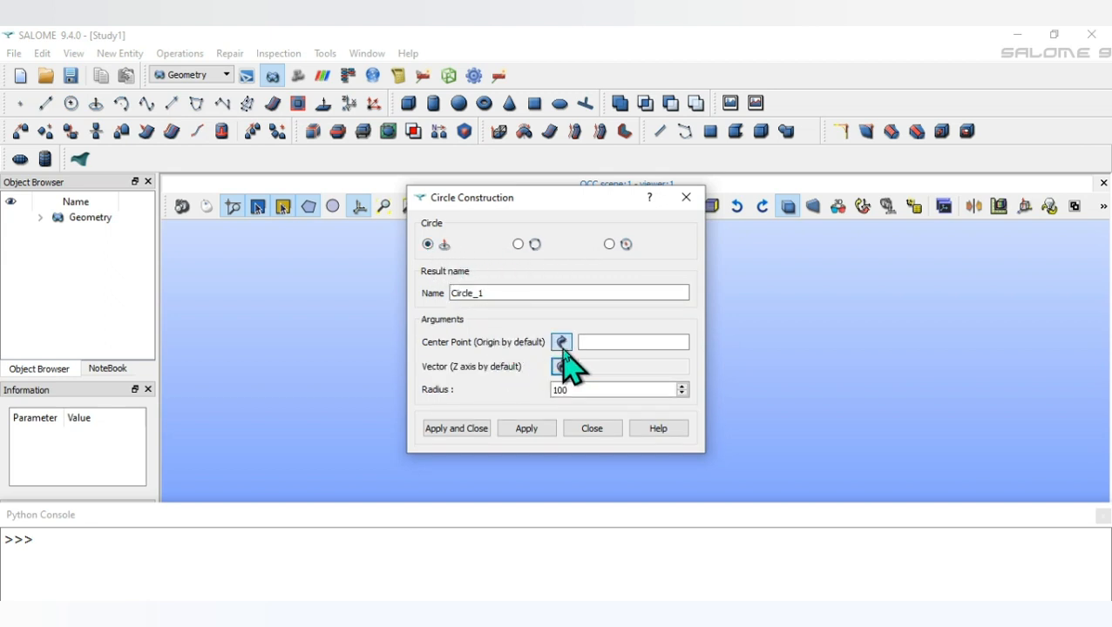
click(41, 219)
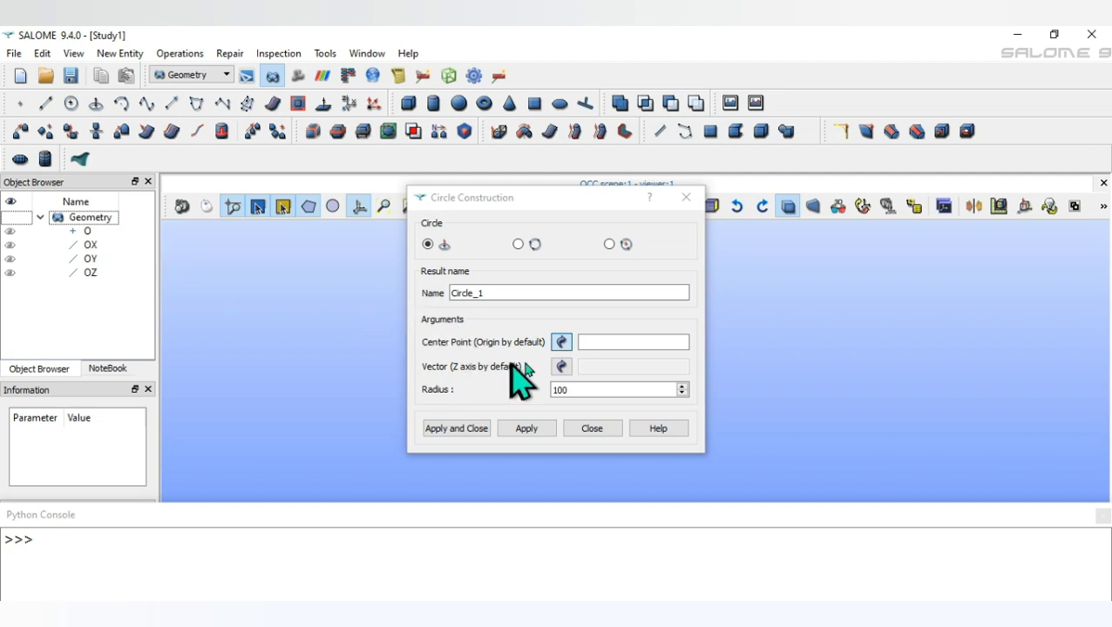
click(562, 342)
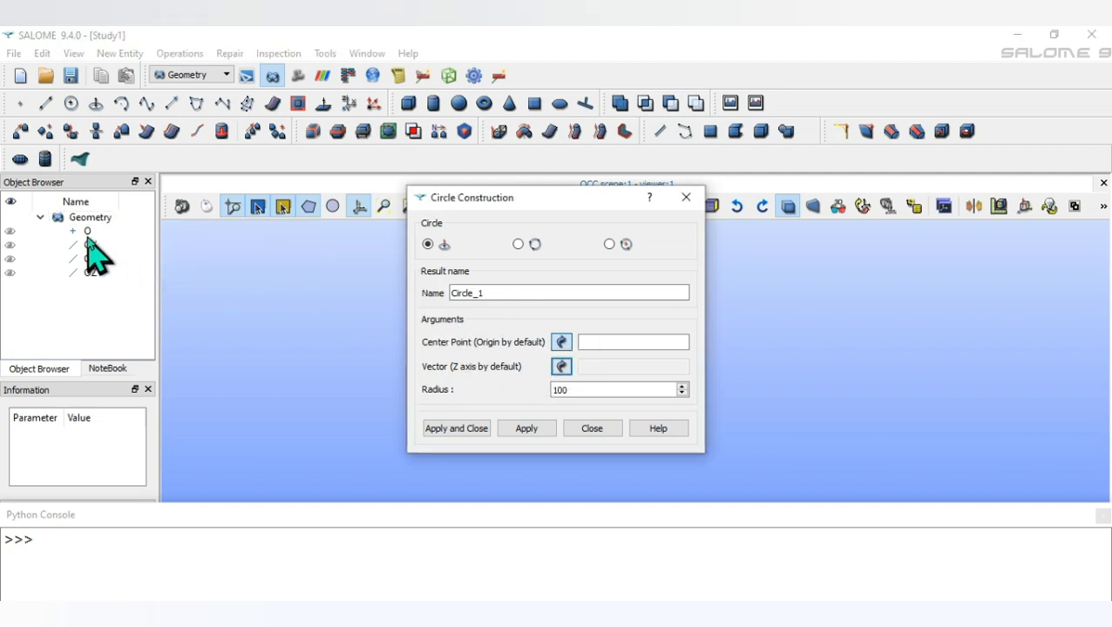
click(87, 231)
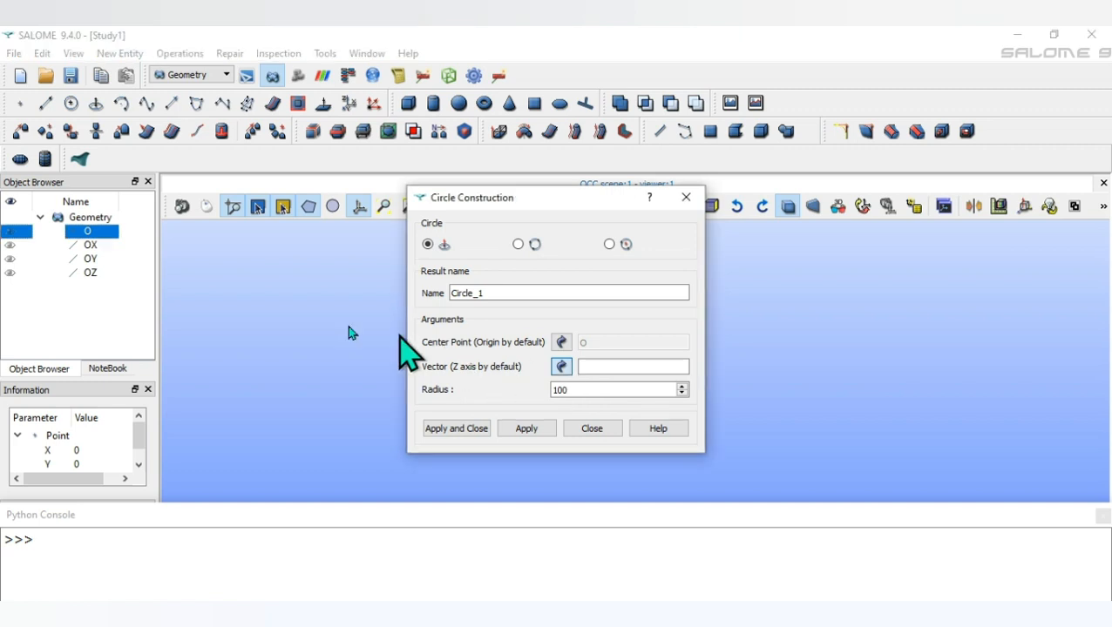
click(91, 278)
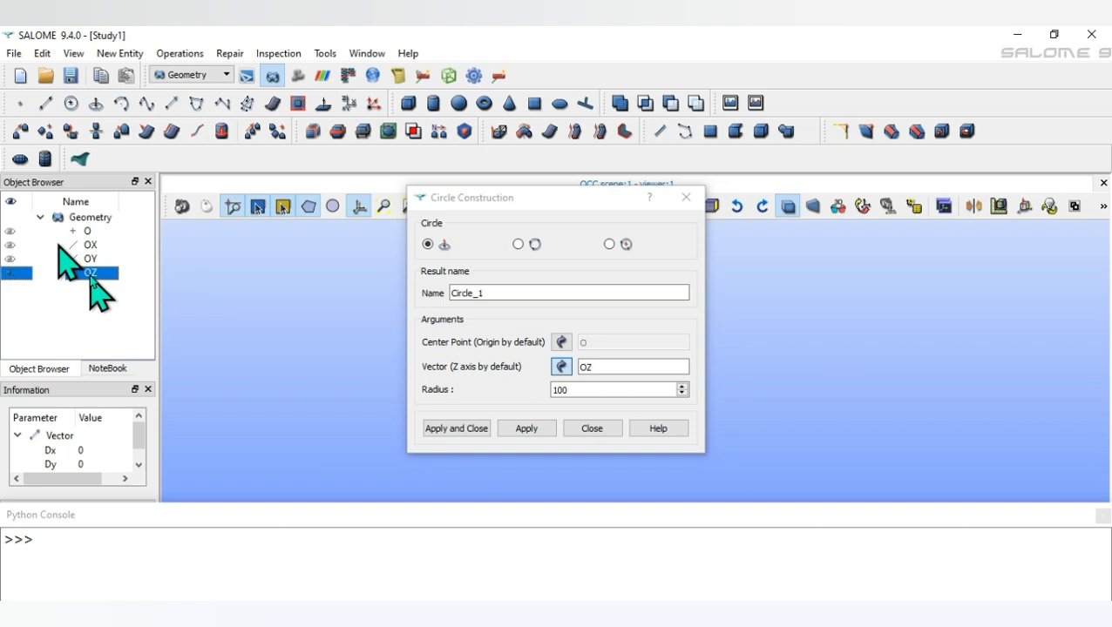
click(476, 429)
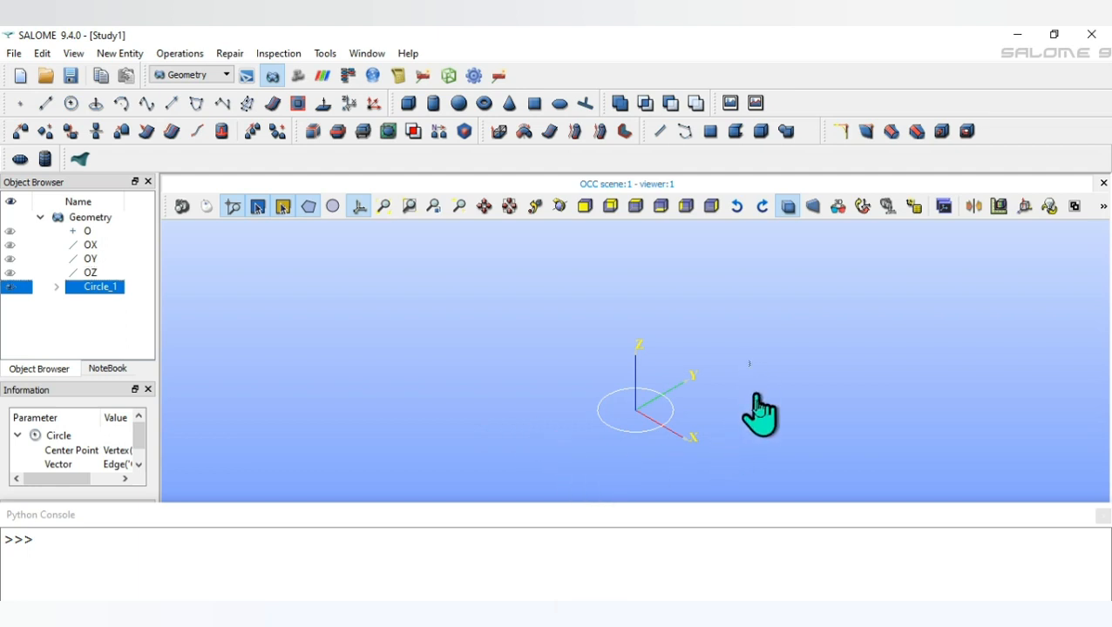
click(756, 436)
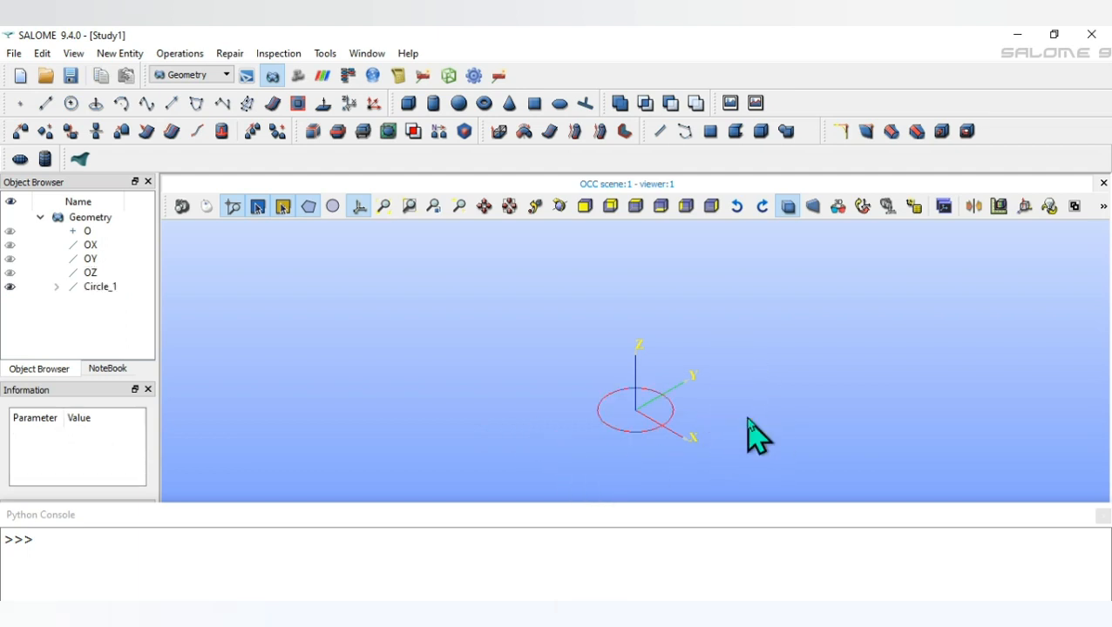
- Switch the viewer's interaction style and hide the coordinate axes trihedron
click(208, 207)
drag(700, 334, 725, 412)
scroll(692, 482, up, 5)
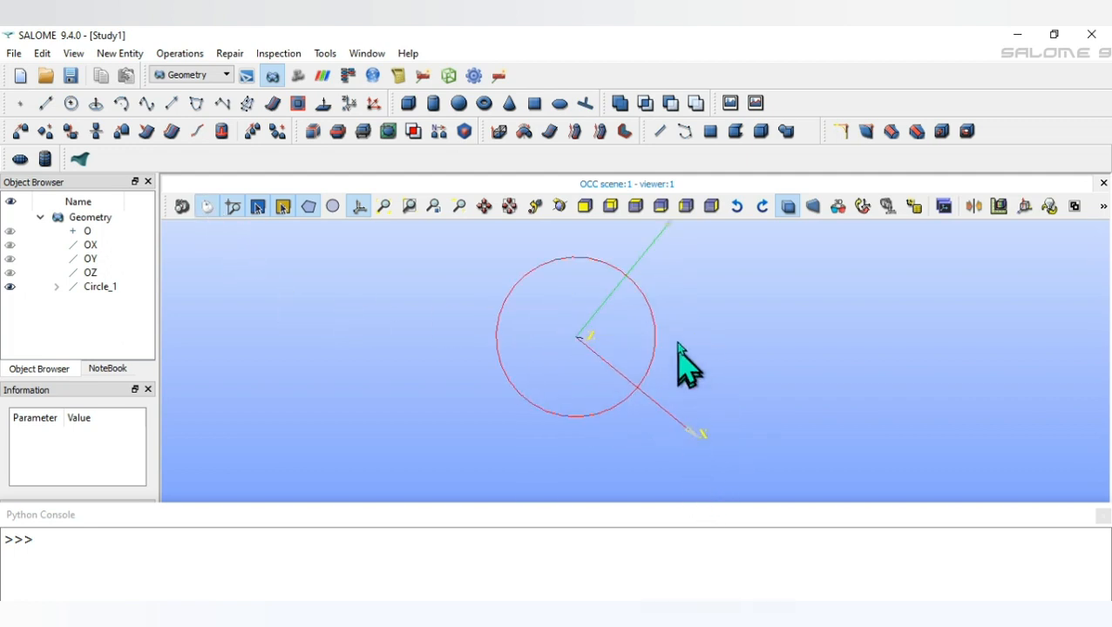
click(359, 208)
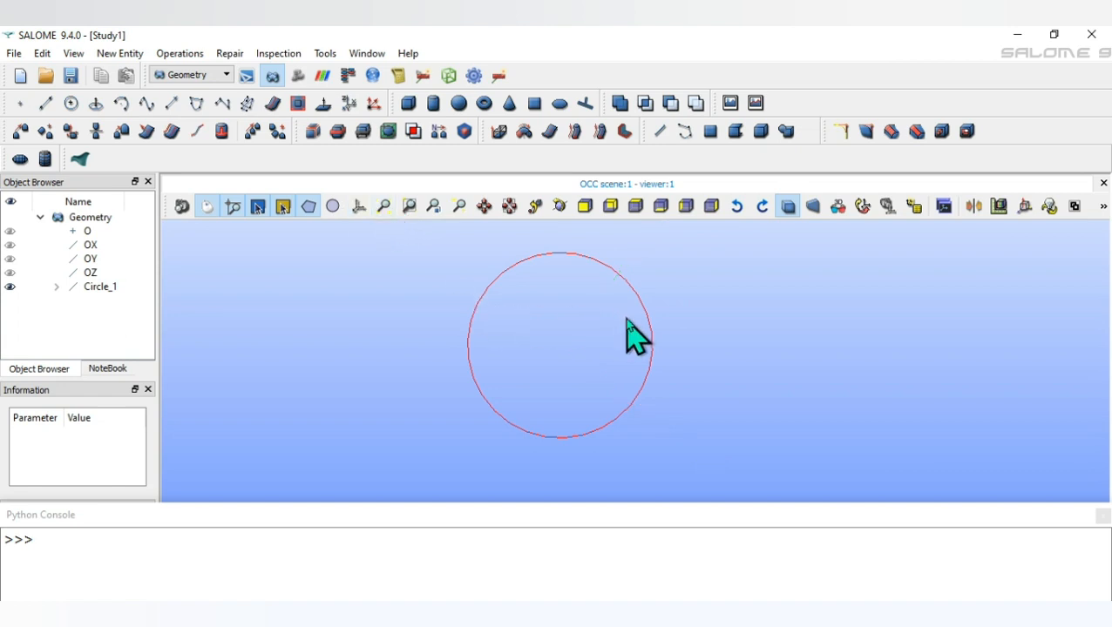
drag(606, 482, 597, 349)
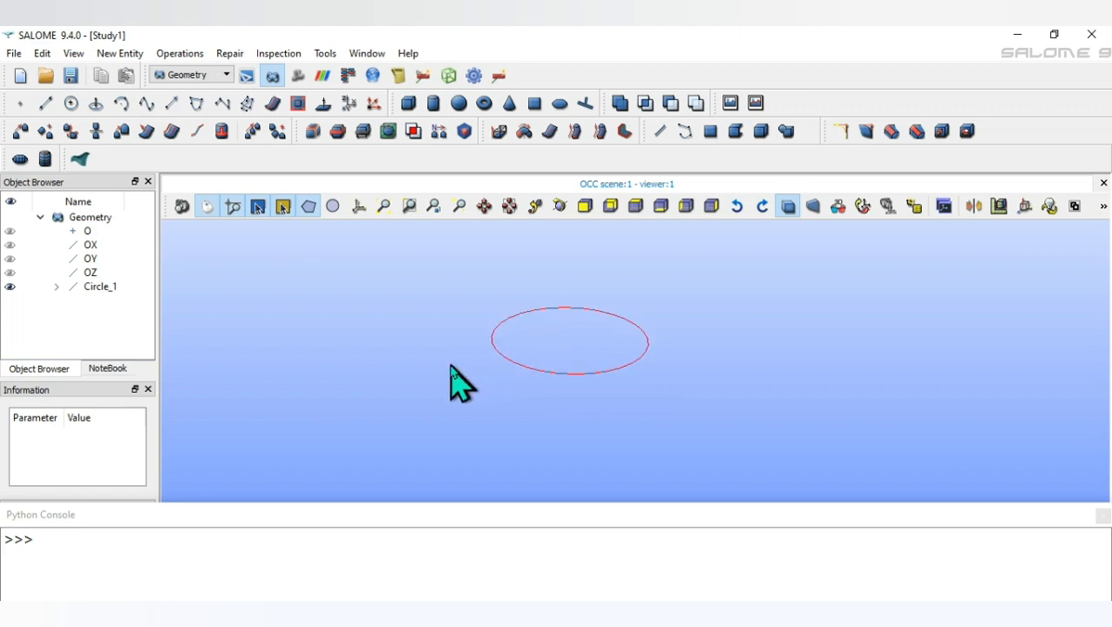
drag(451, 392, 447, 355)
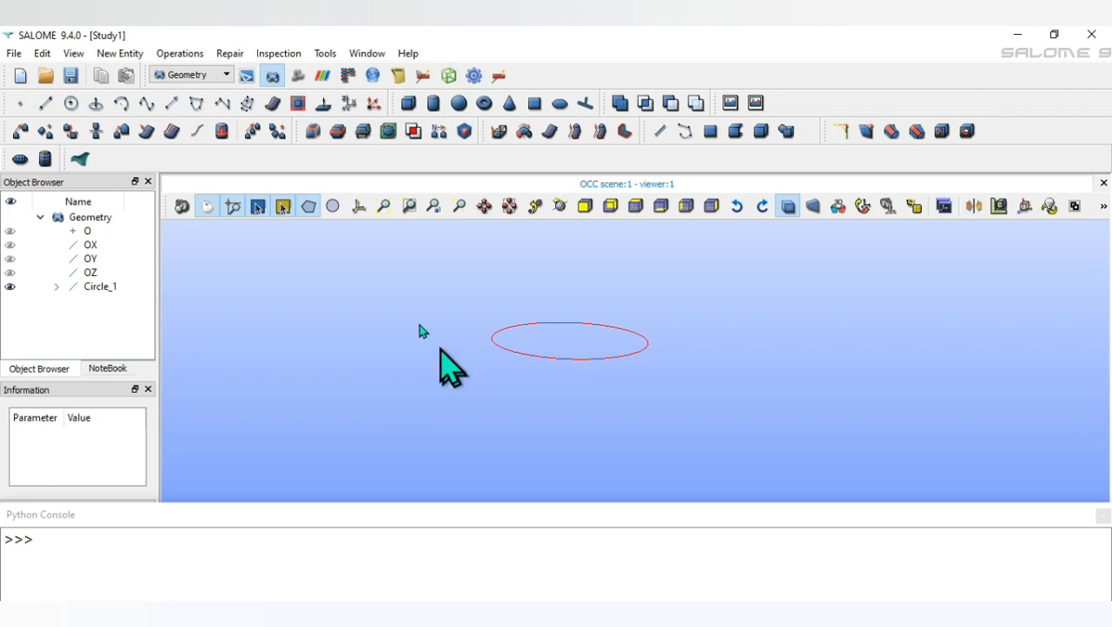
- Extrude Circle_1 along the OZ vector with a height of 100
click(119, 54)
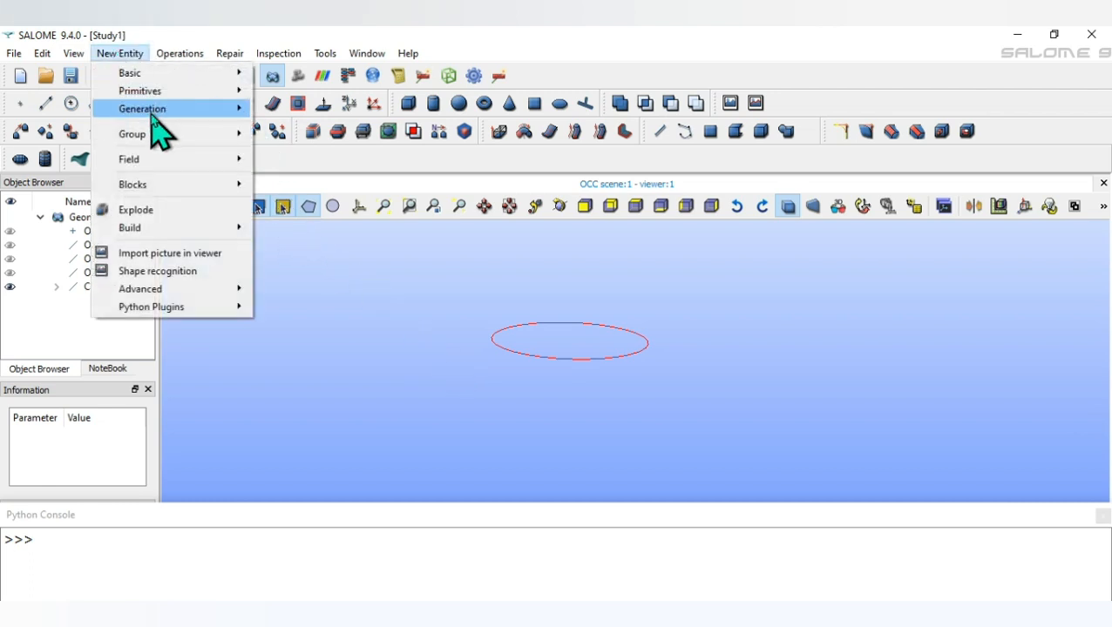
mouse_move(154, 124)
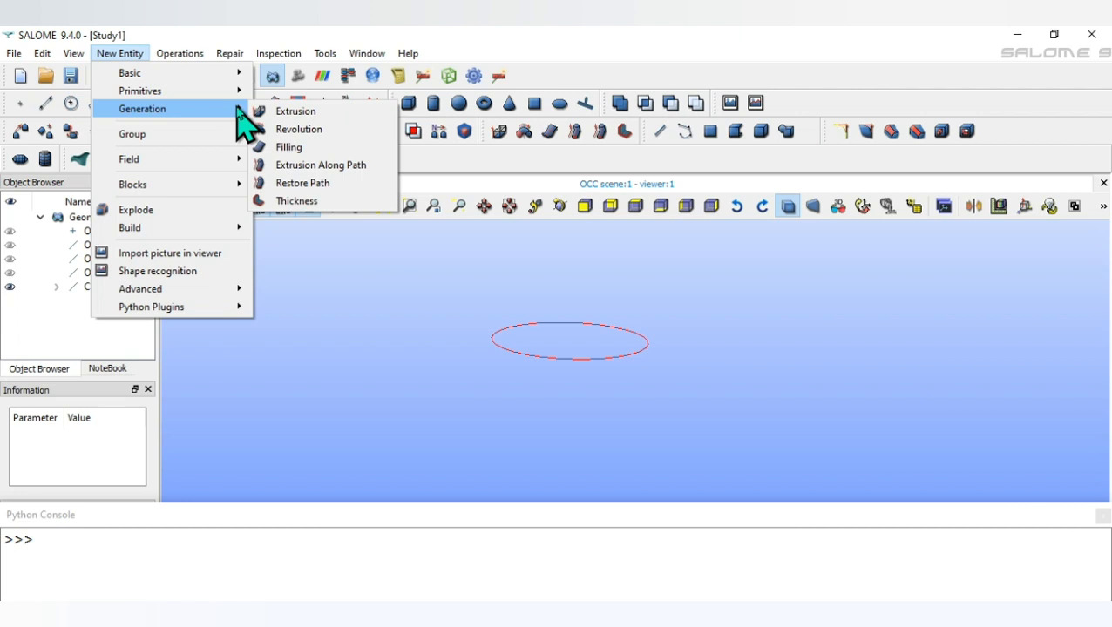
click(284, 113)
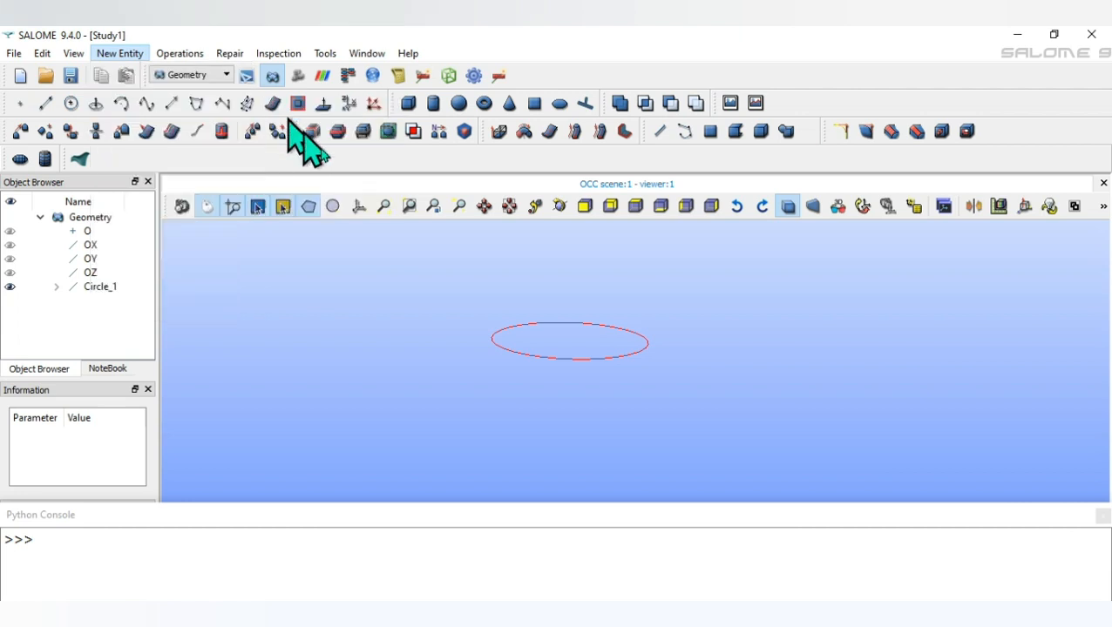
drag(551, 124, 794, 143)
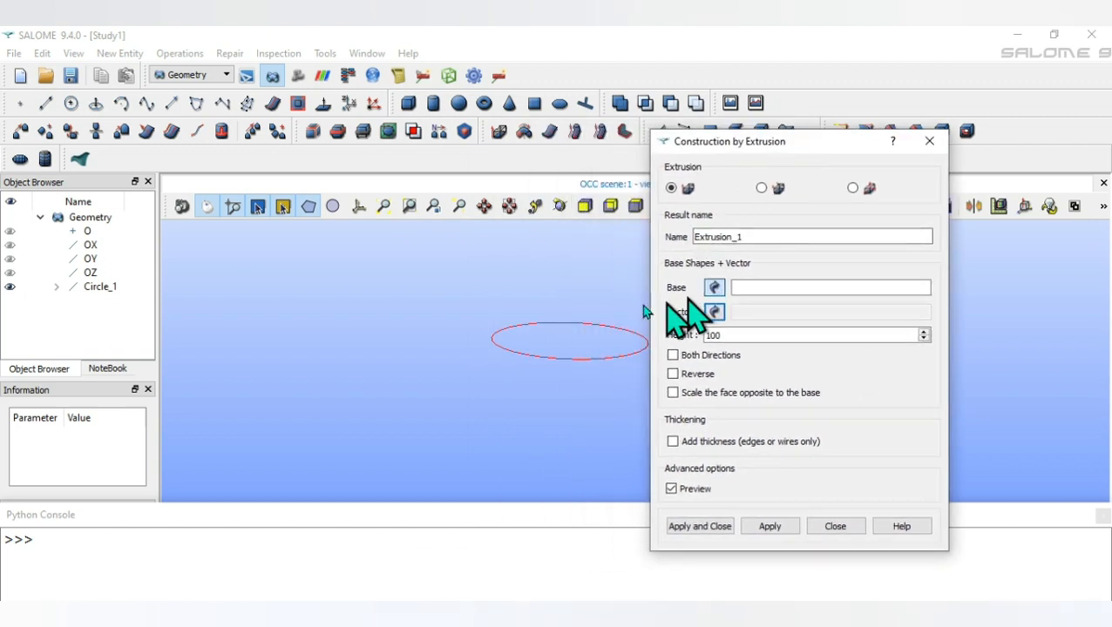
click(585, 325)
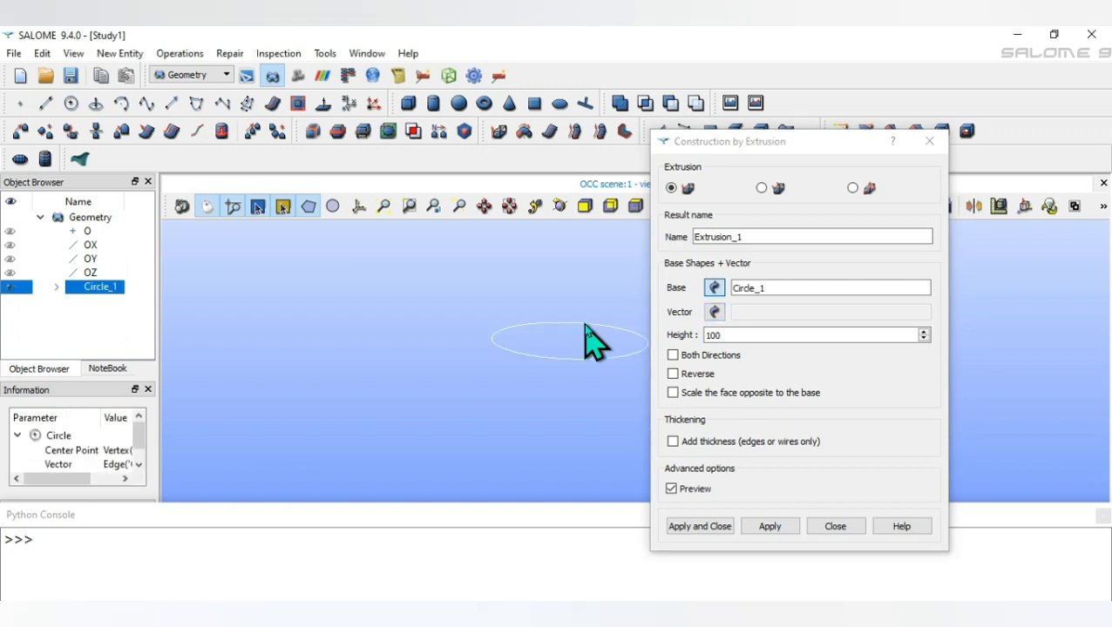
click(714, 312)
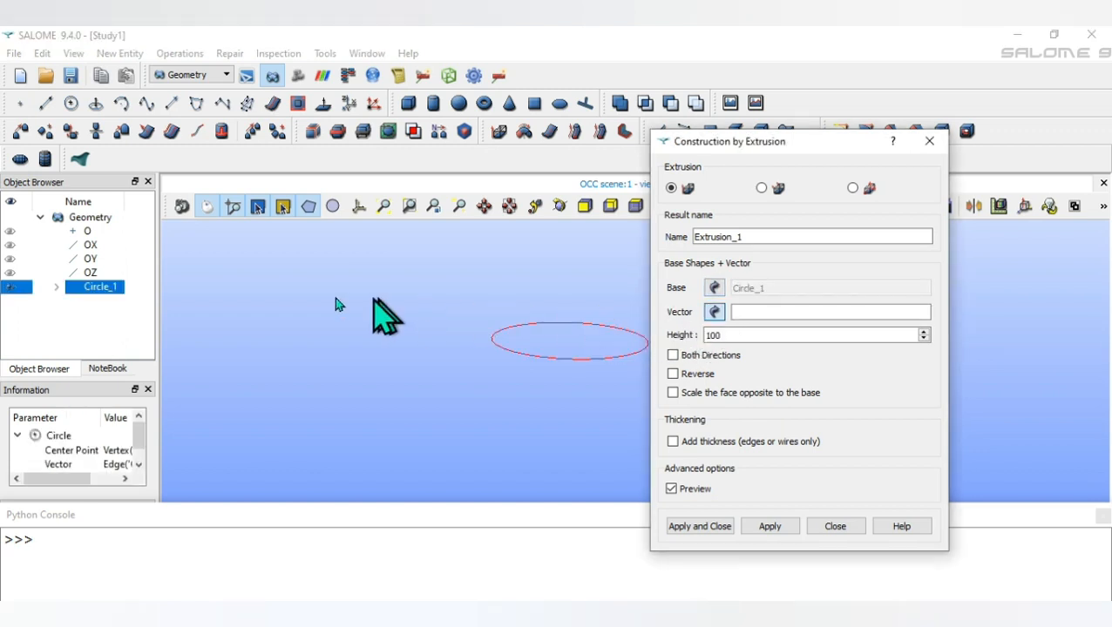
click(12, 273)
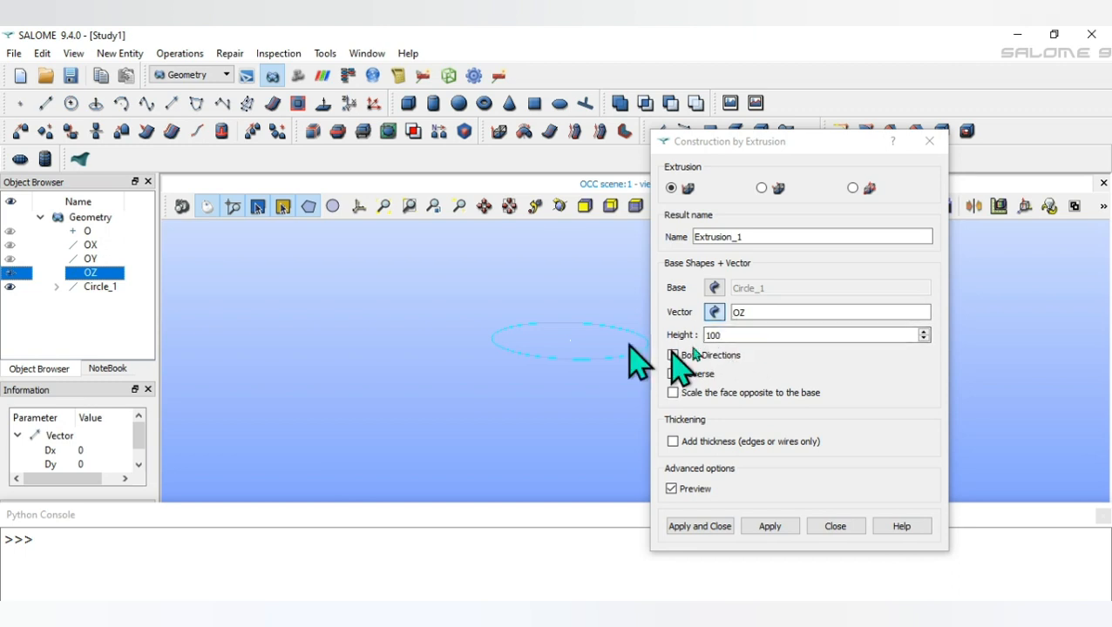
click(730, 336)
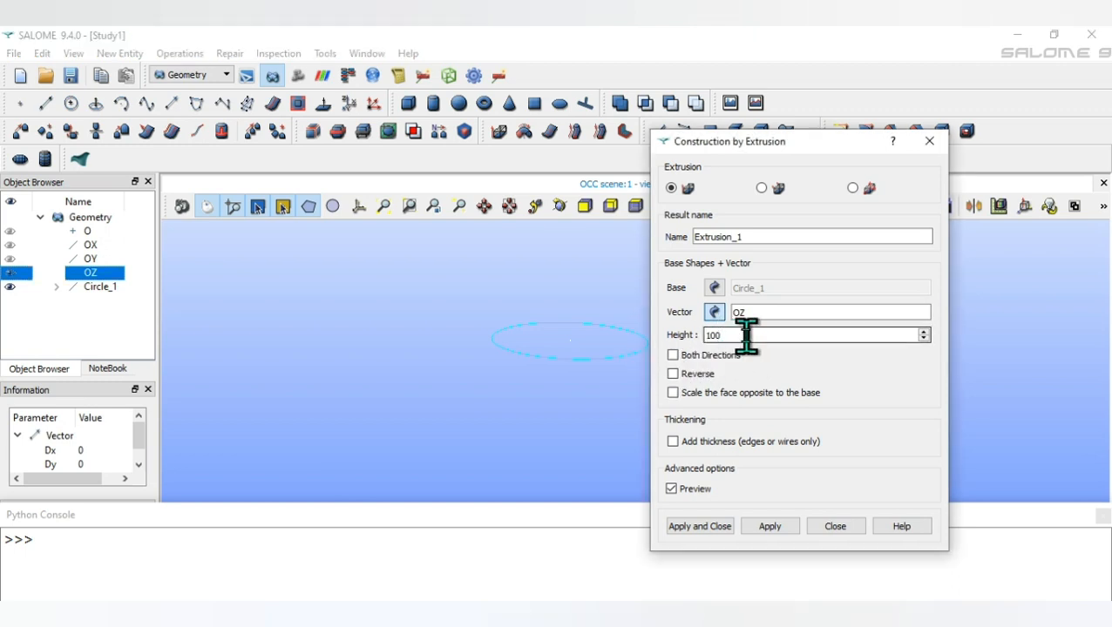
click(698, 528)
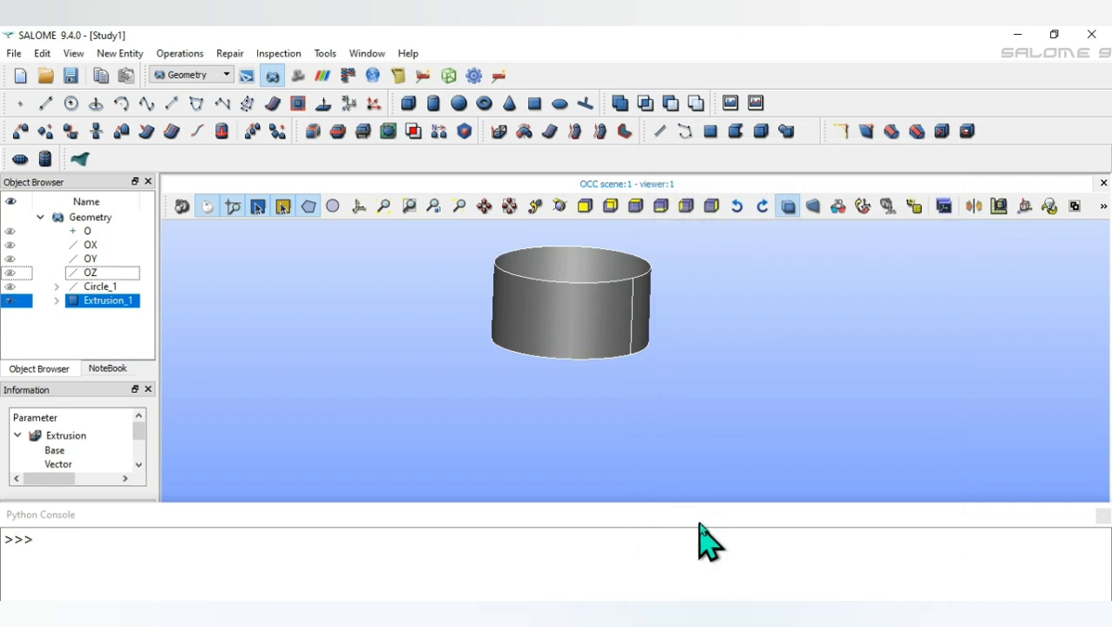
drag(710, 430, 993, 389)
drag(560, 374, 702, 387)
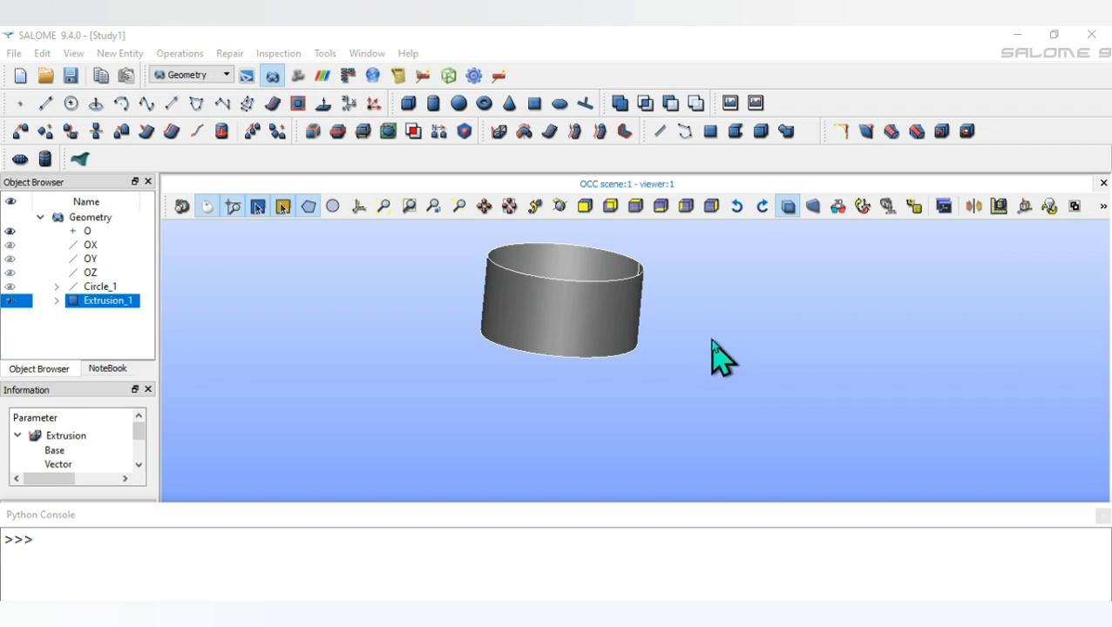
drag(718, 383, 711, 385)
drag(700, 346, 678, 329)
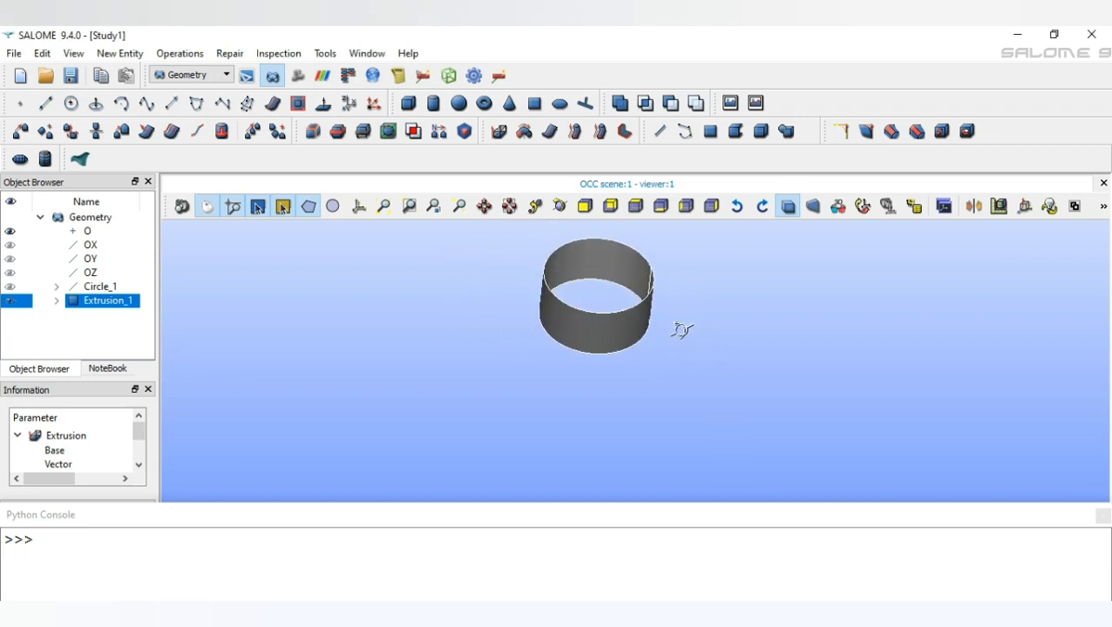
click(172, 103)
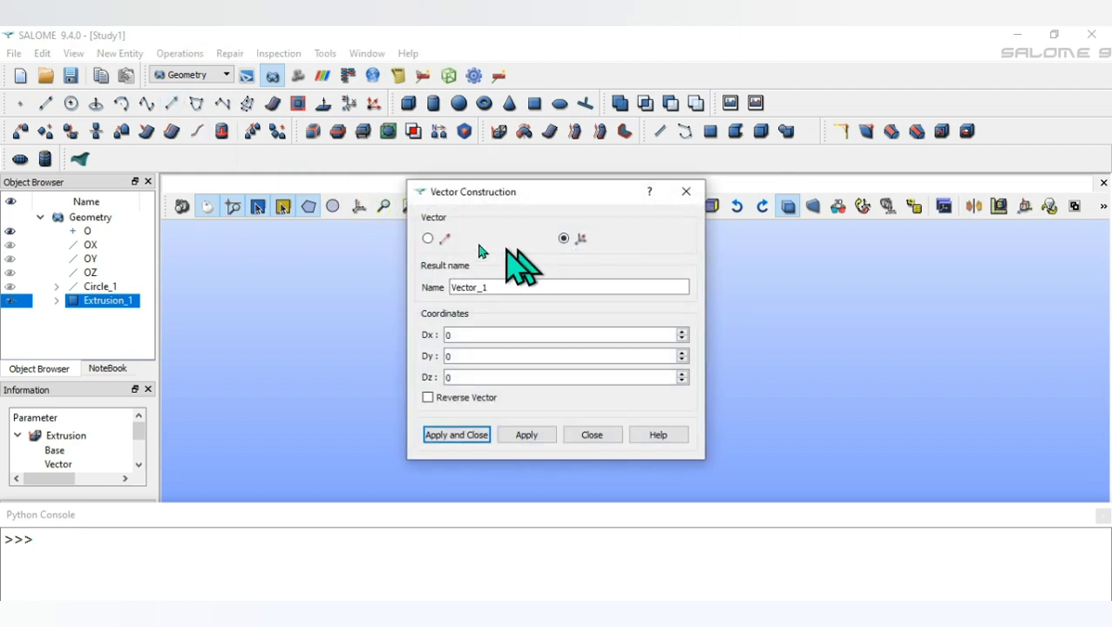
click(428, 239)
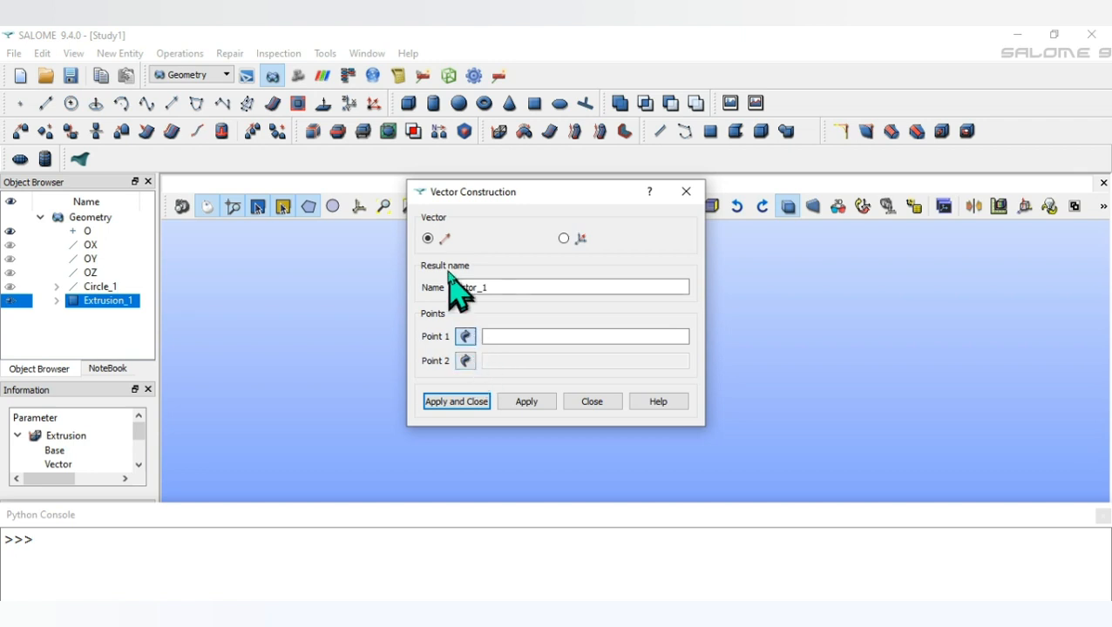
click(564, 239)
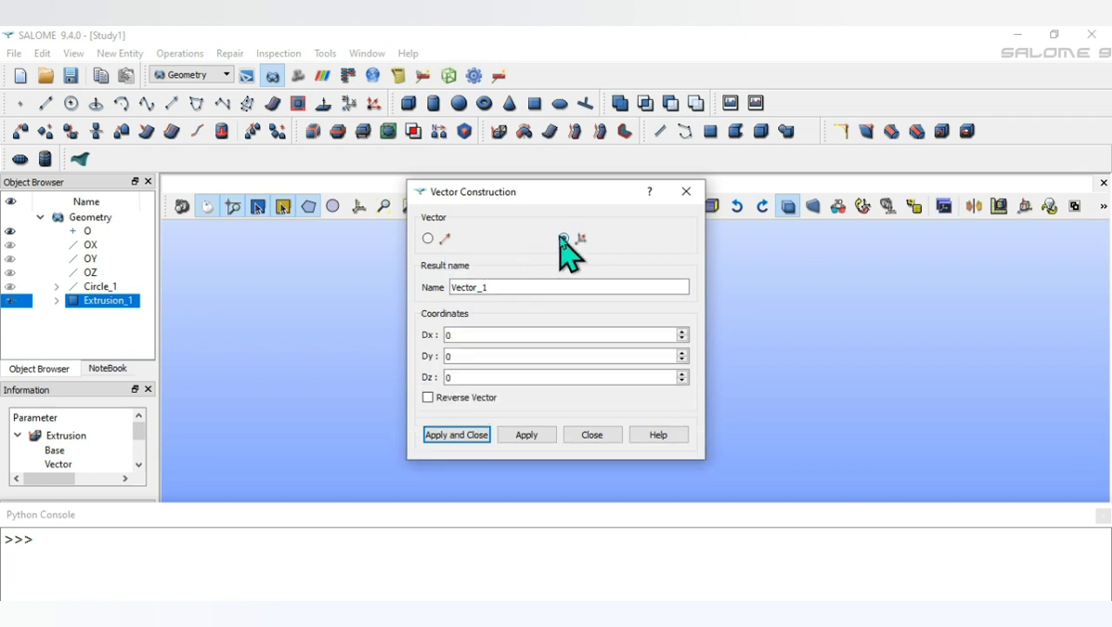
click(427, 239)
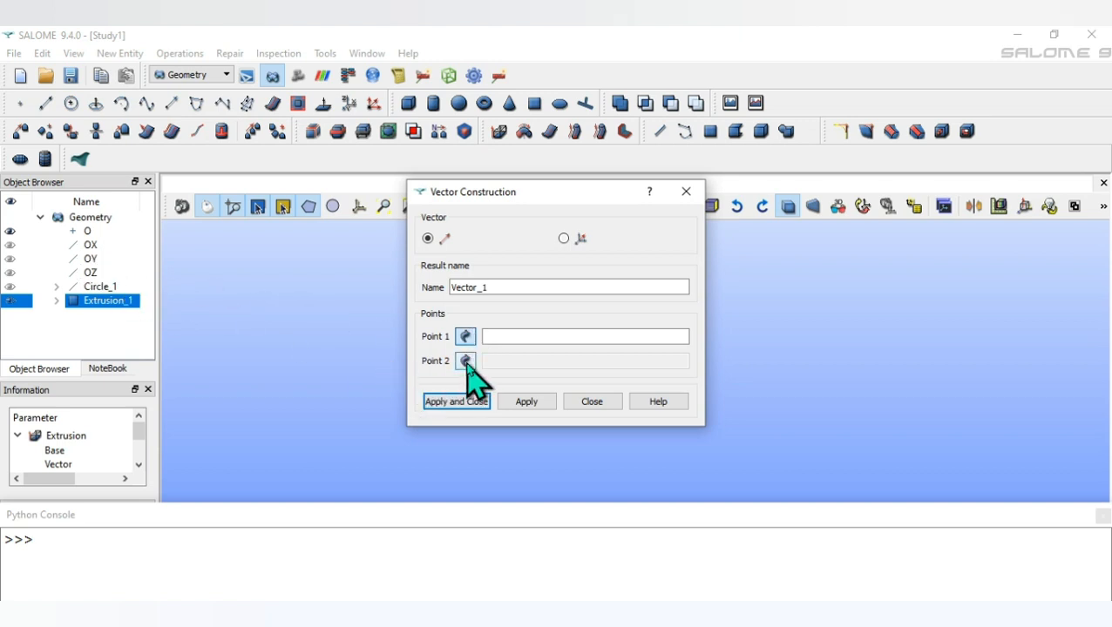
click(592, 401)
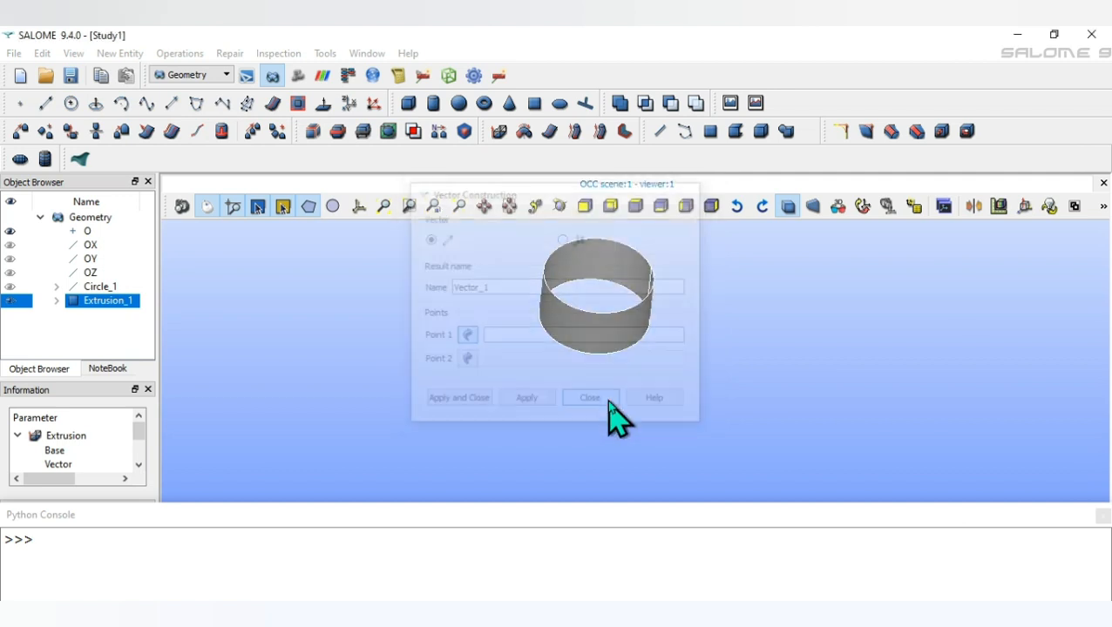
- Hide Extrusion_1 and create a copy of point O translated by 50 along Z
click(10, 301)
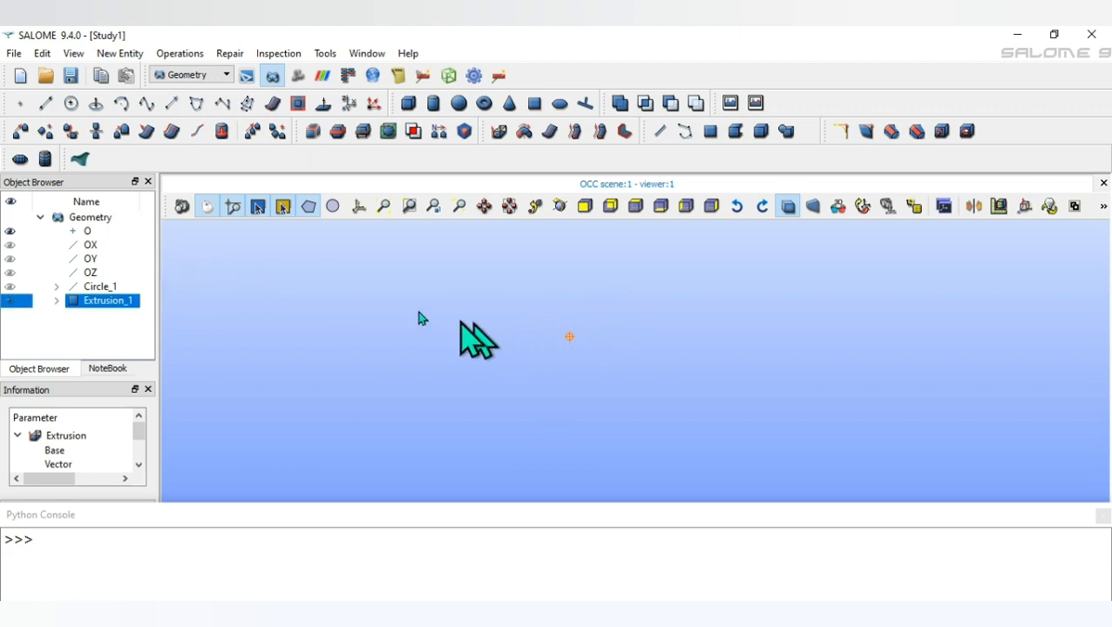
click(15, 139)
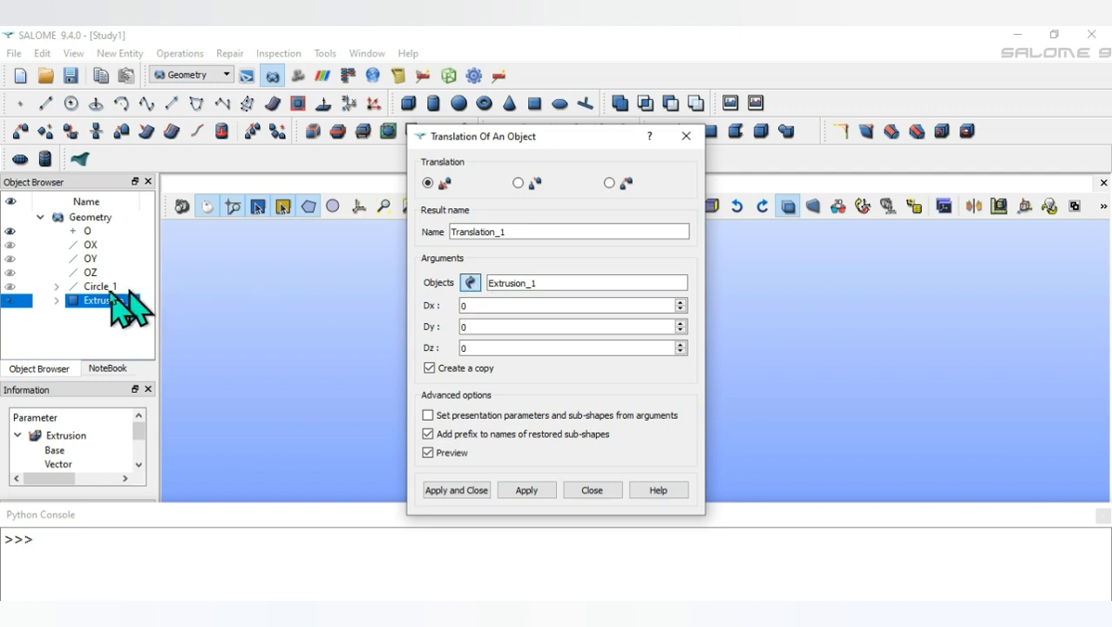
click(88, 230)
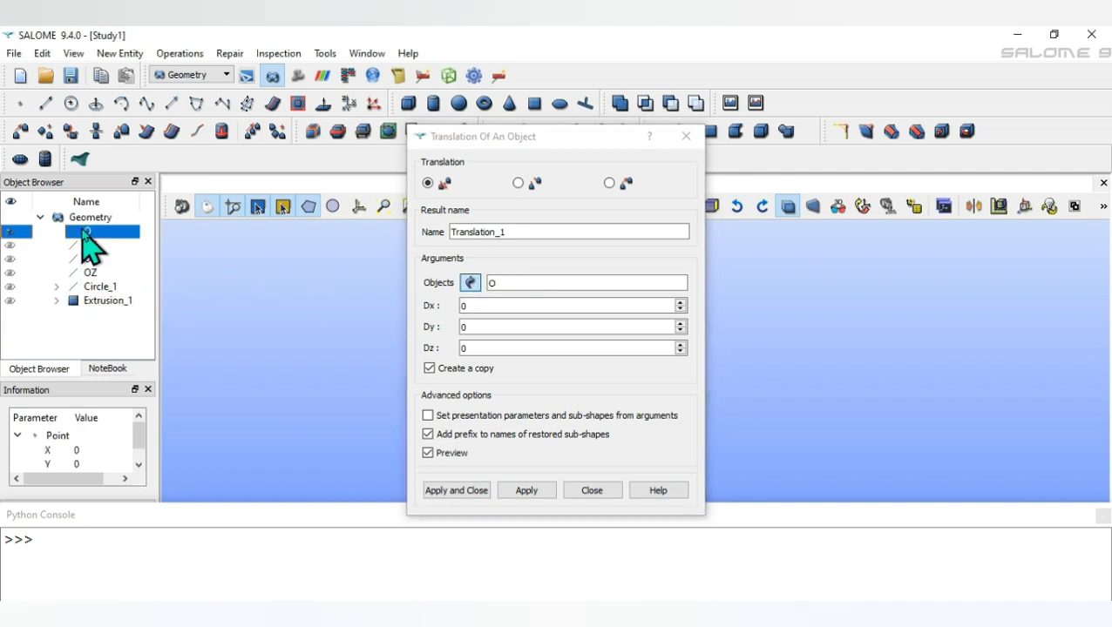
click(491, 347)
key(BackSpace)
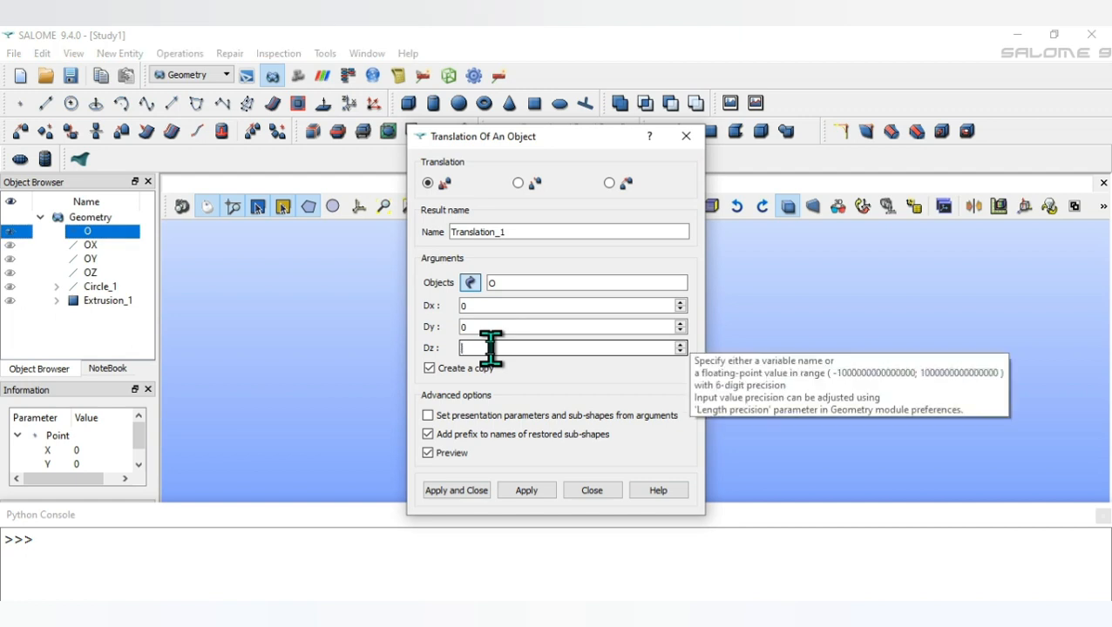
text(50)
drag(560, 142, 794, 159)
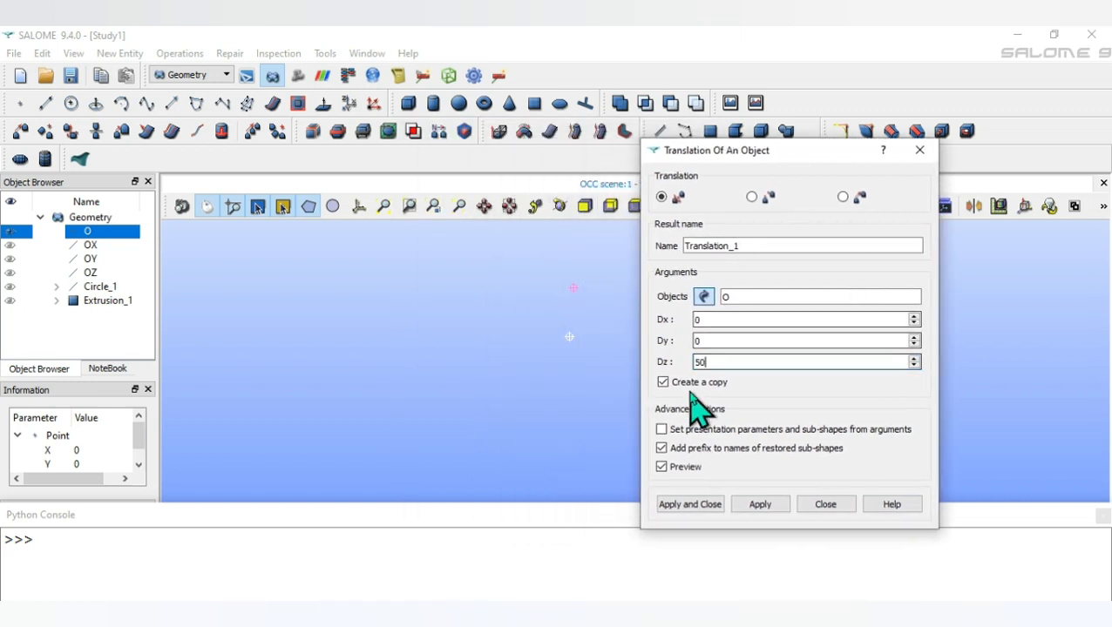
click(695, 507)
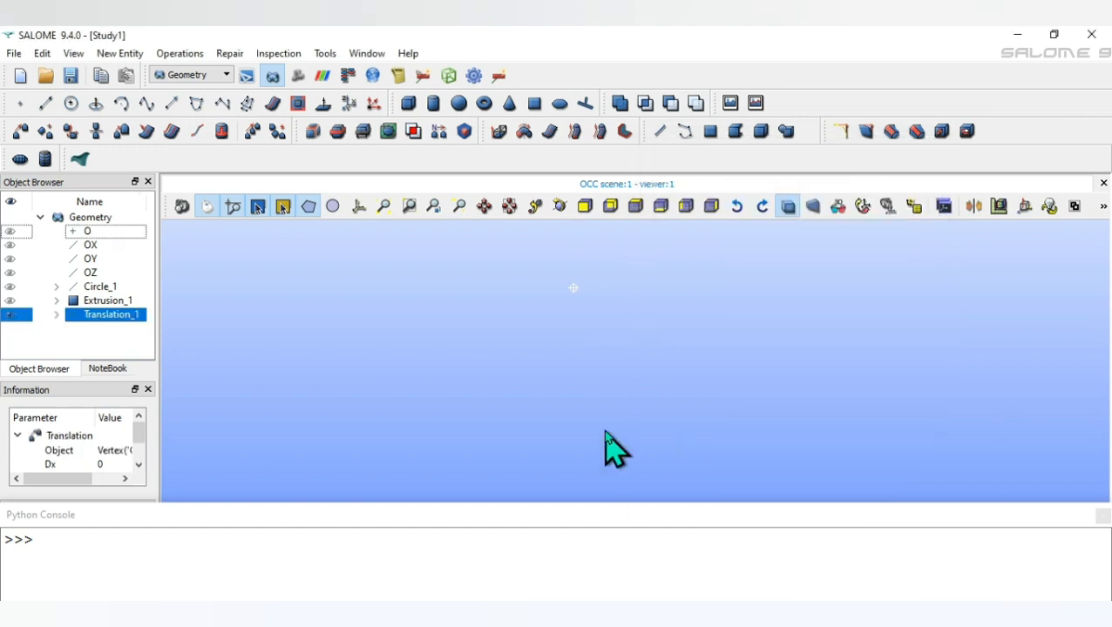
- Create a copy of the Translation_1 point translated by 25 along X, with point O hidden
click(13, 233)
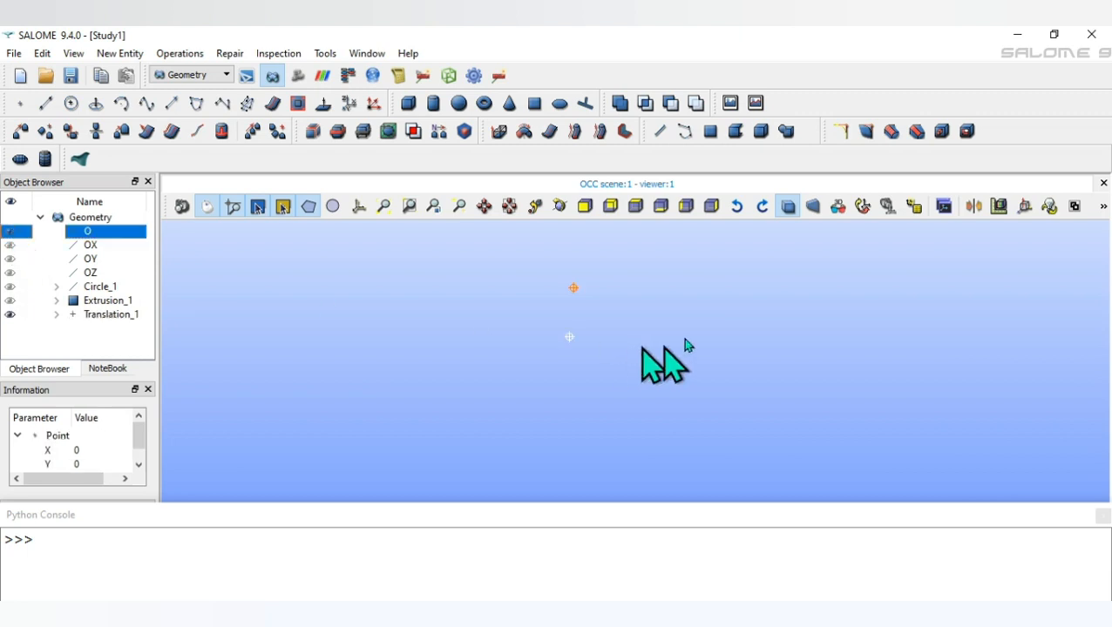
click(571, 337)
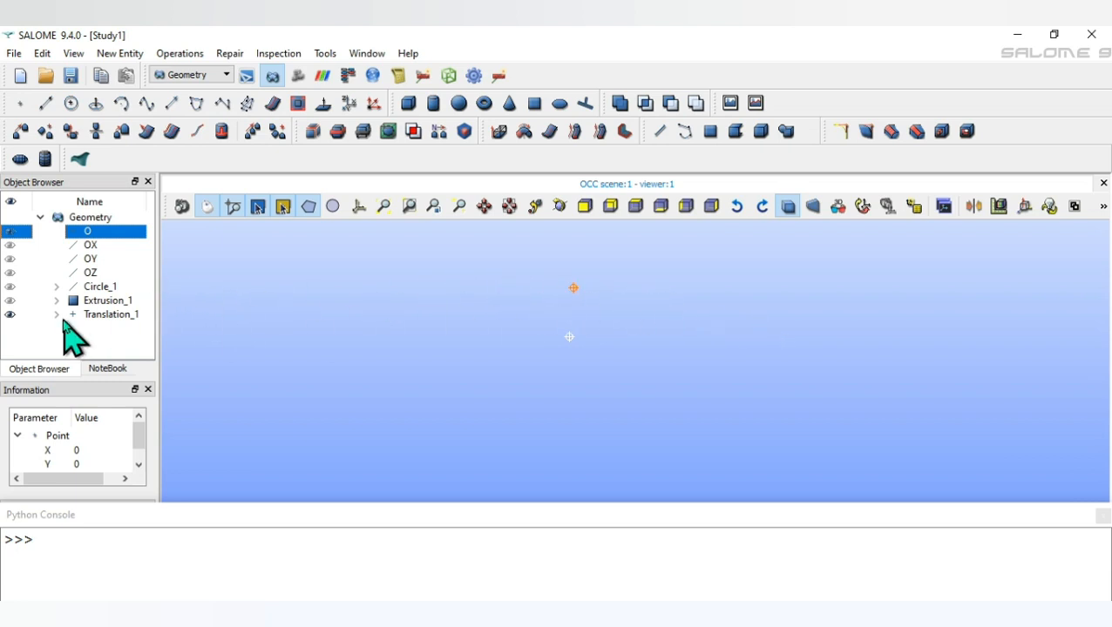
click(20, 132)
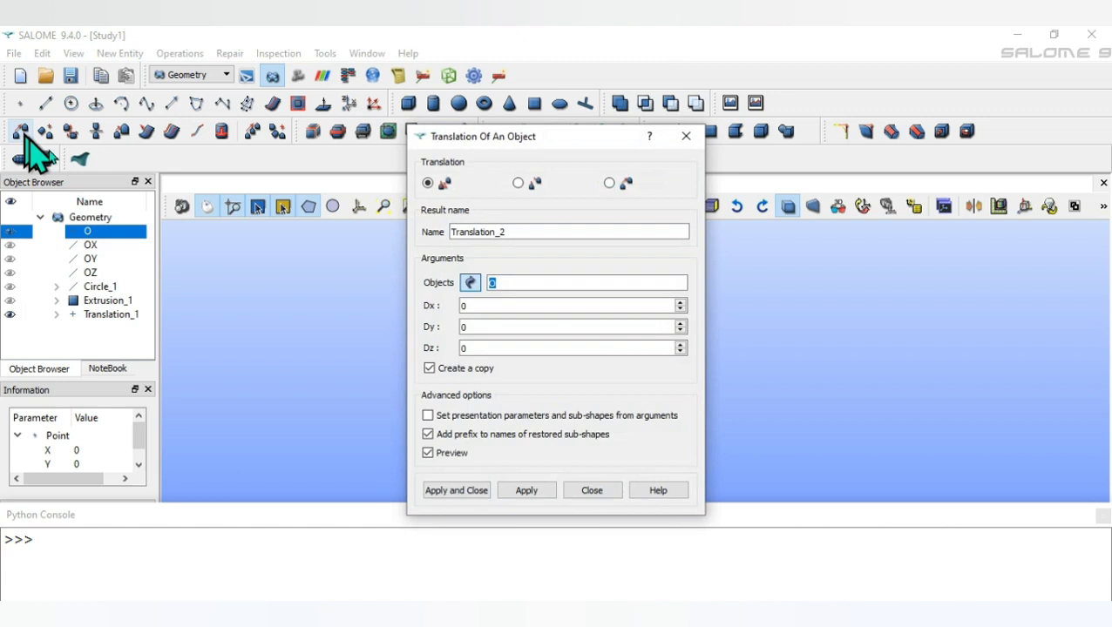
drag(541, 138, 294, 150)
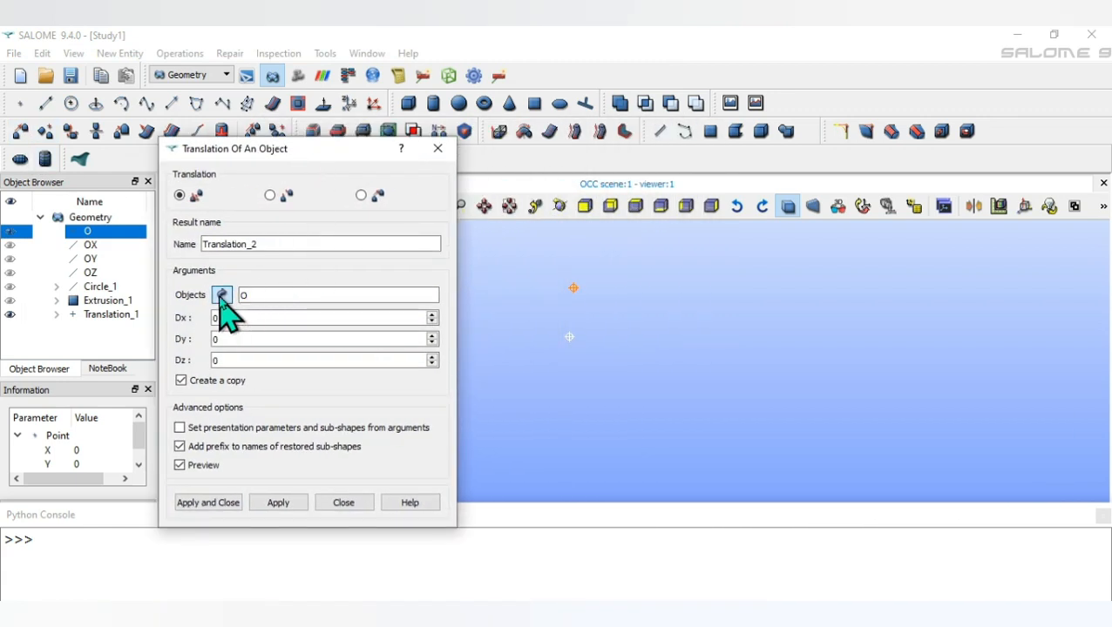
click(111, 316)
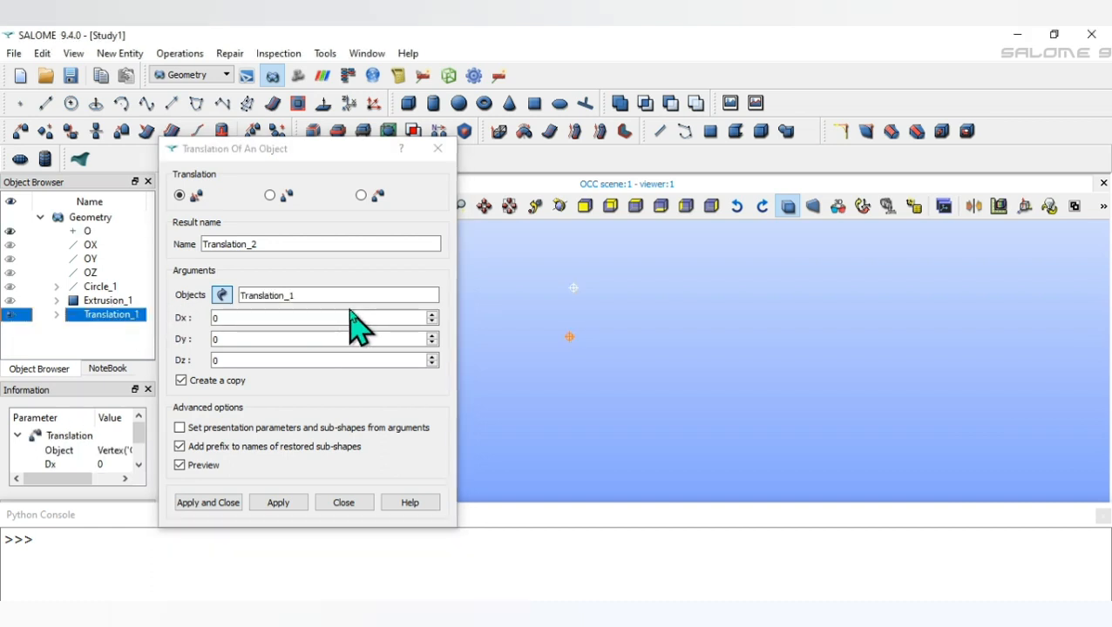
click(10, 233)
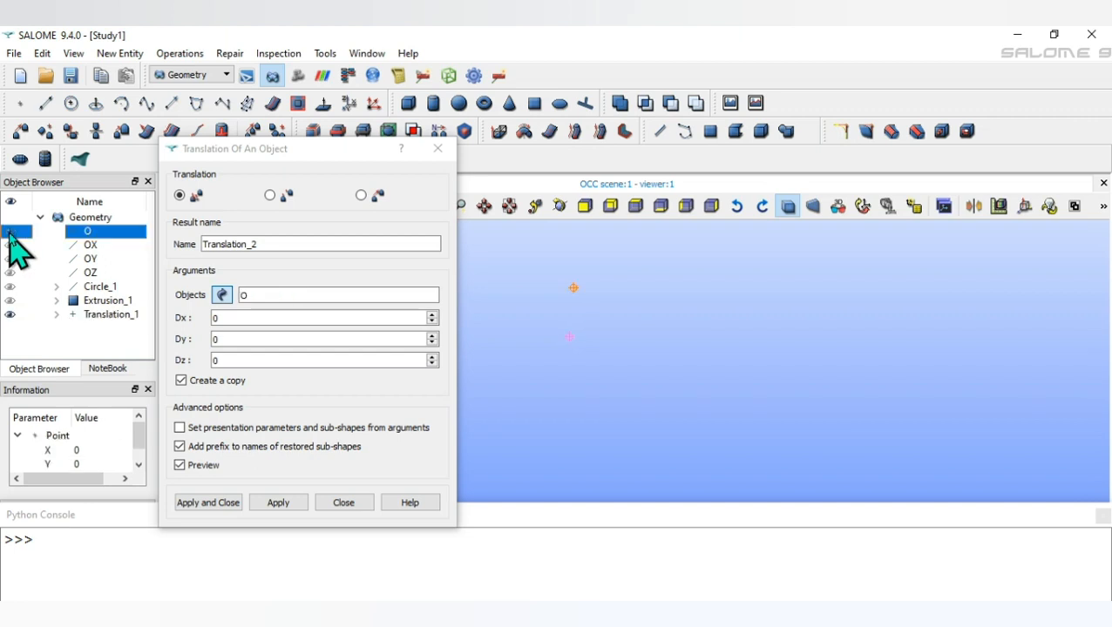
click(116, 315)
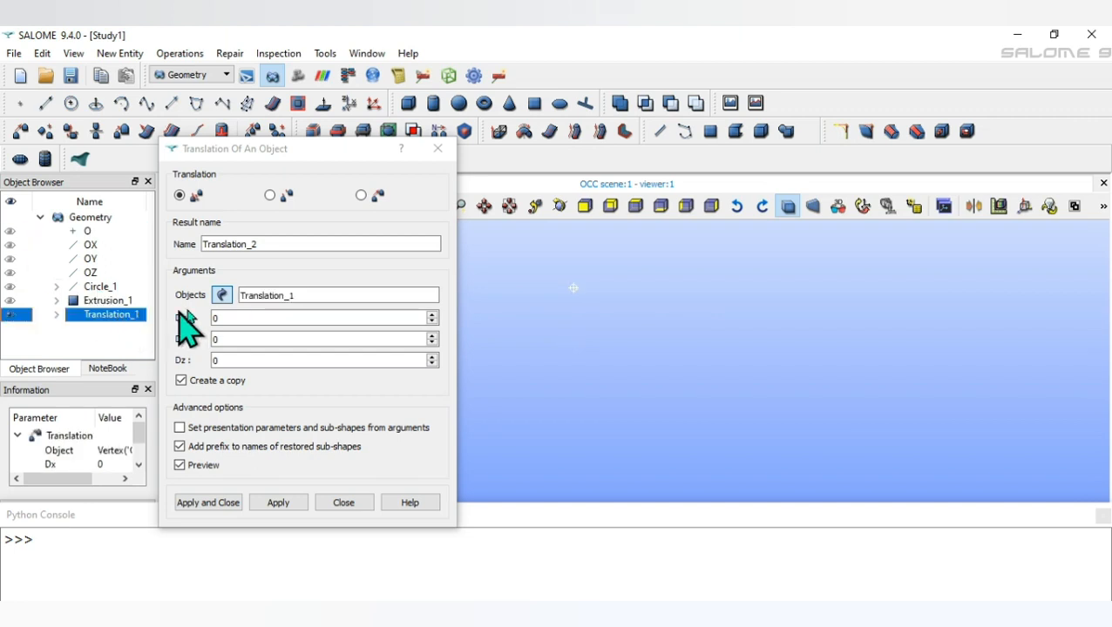
click(244, 319)
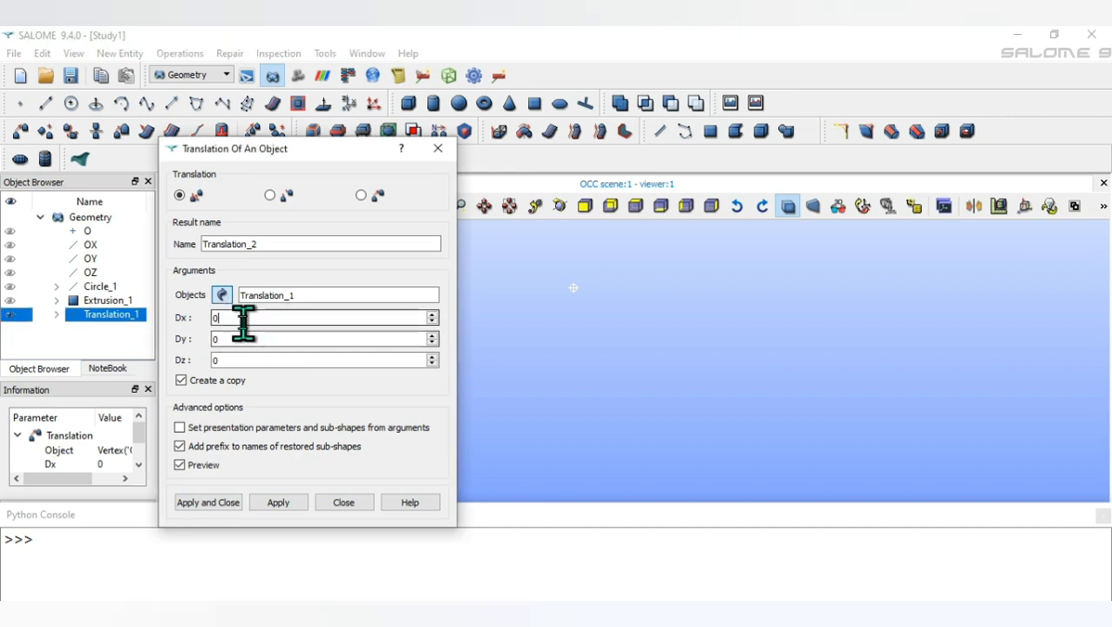
key(BackSpace)
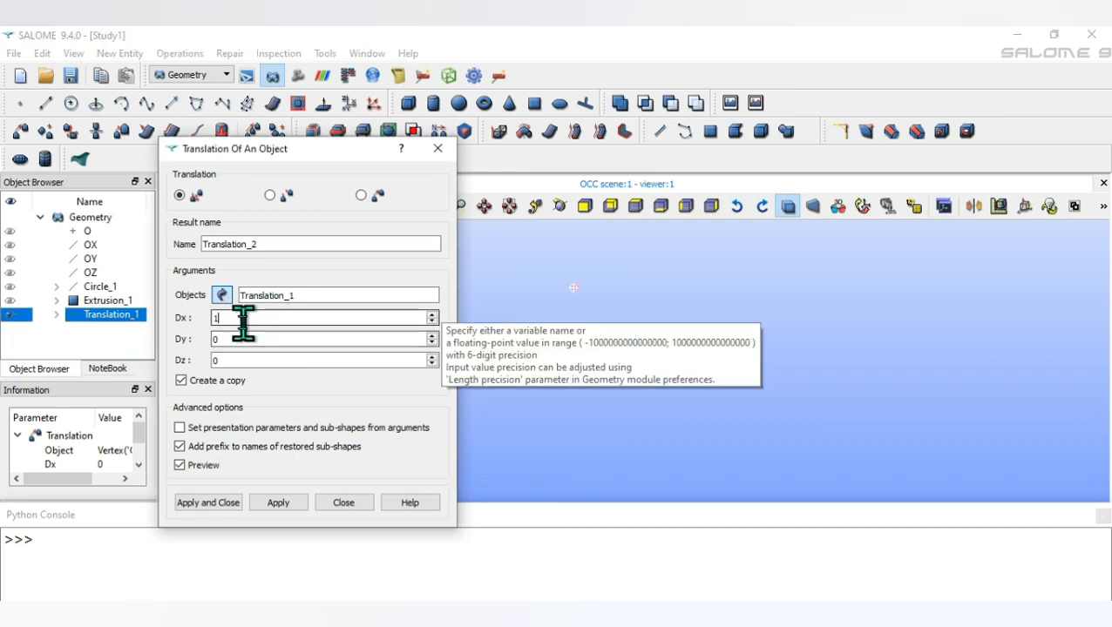
text(1)
key(BackSpace)
text(25)
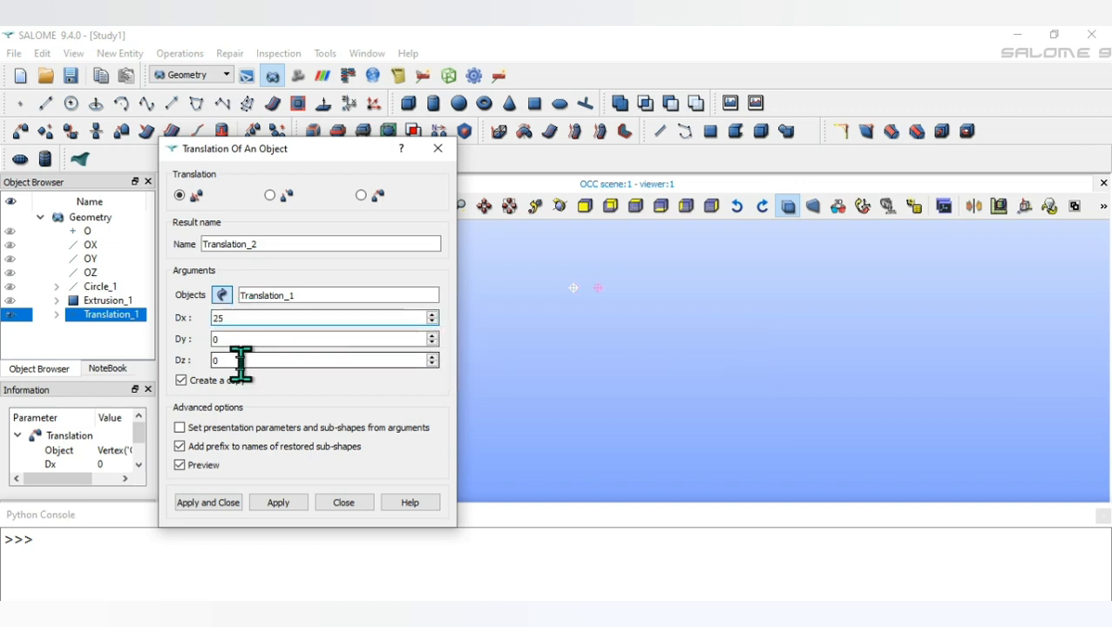
click(209, 502)
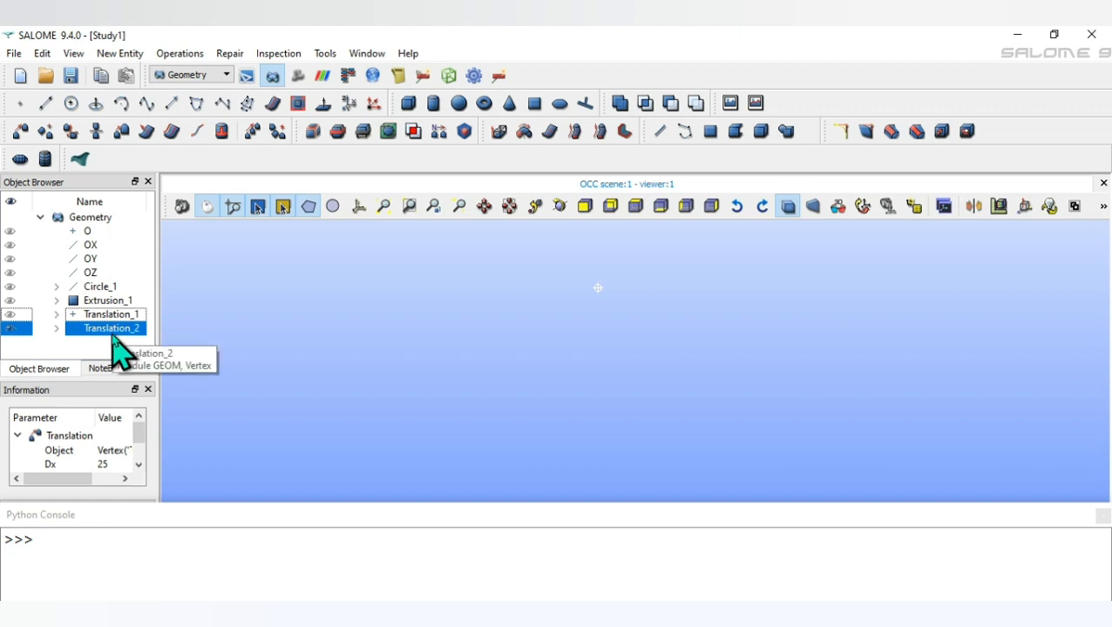
- Show point O and construct a vector from O to the Translation_2 point
click(8, 232)
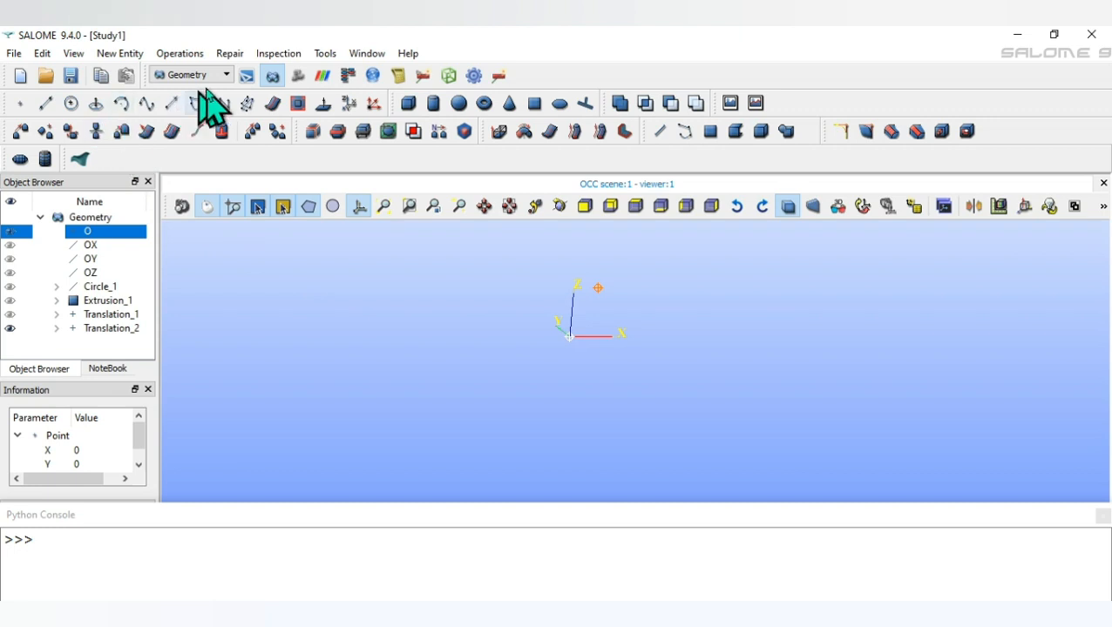
click(173, 105)
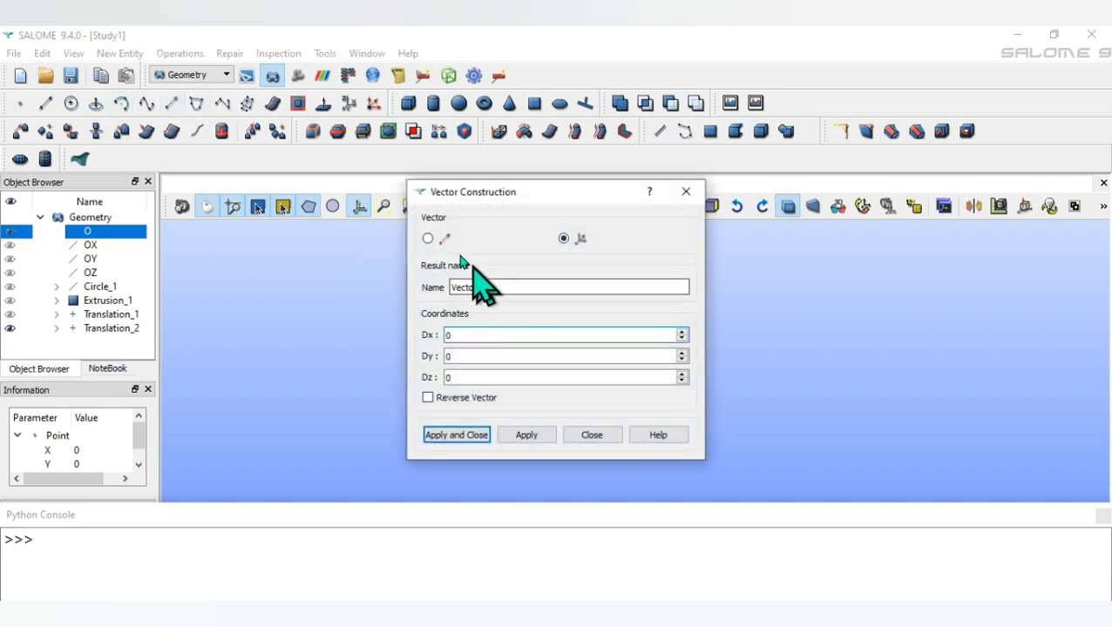
click(427, 239)
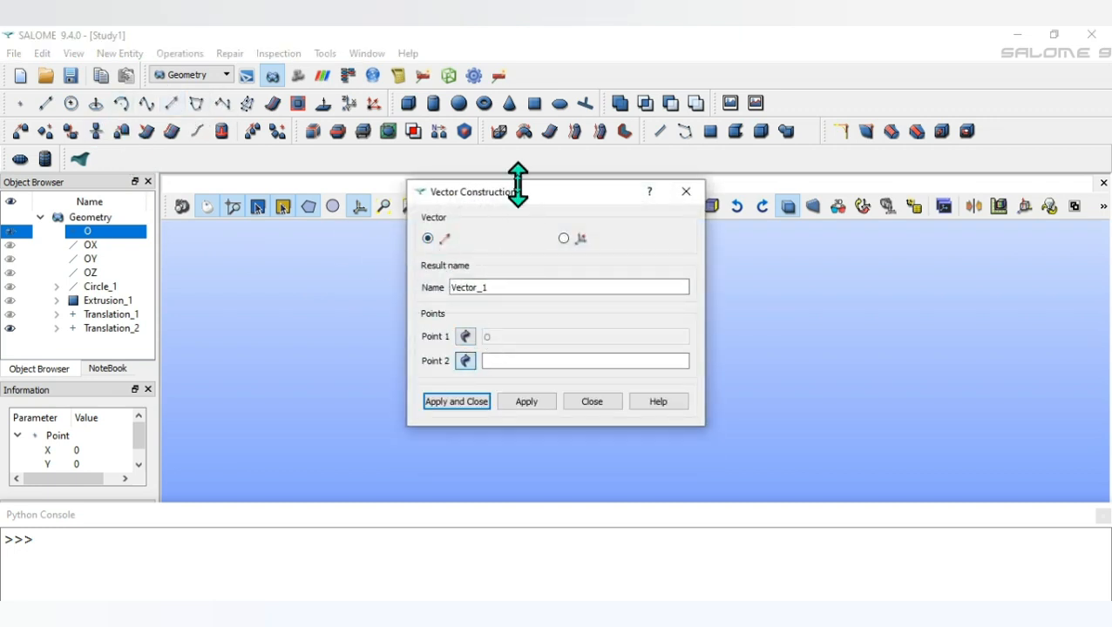
drag(544, 192, 345, 180)
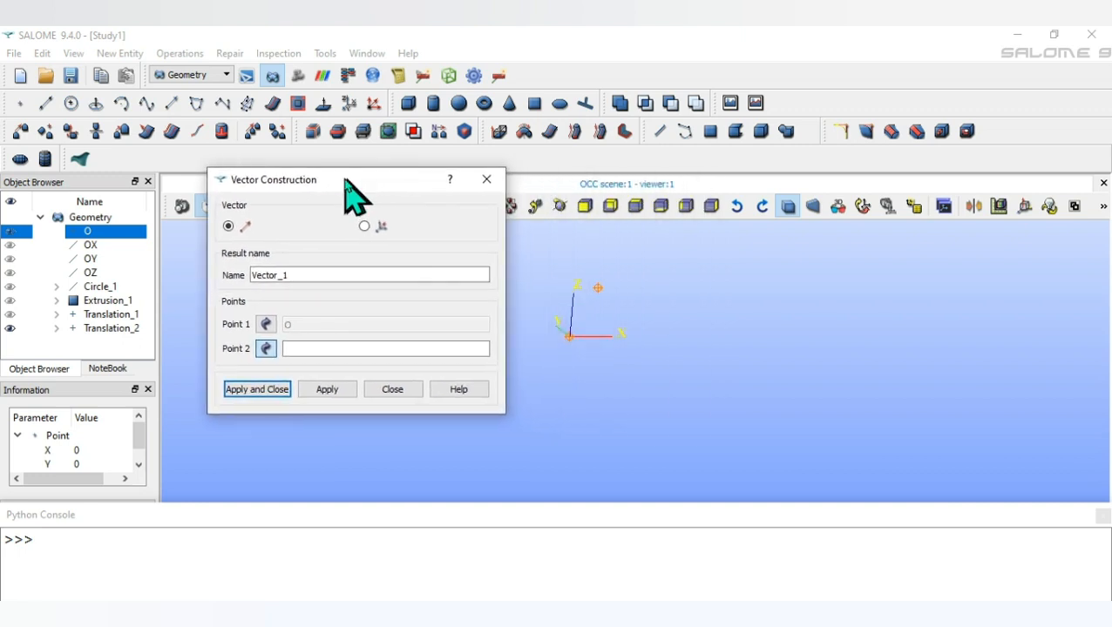
click(266, 324)
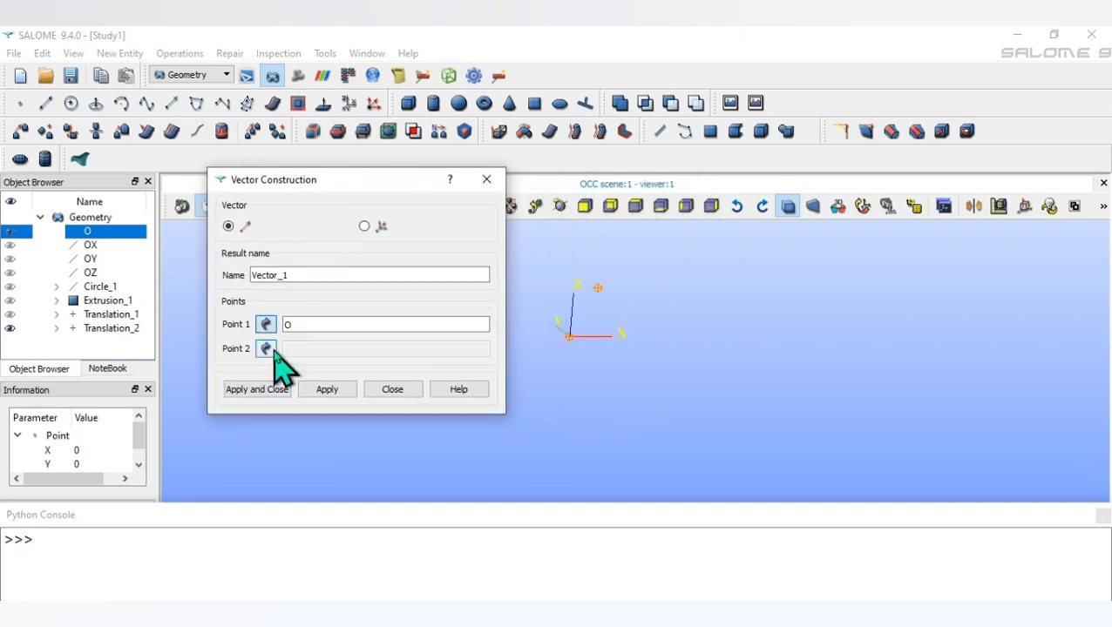
click(268, 350)
click(132, 331)
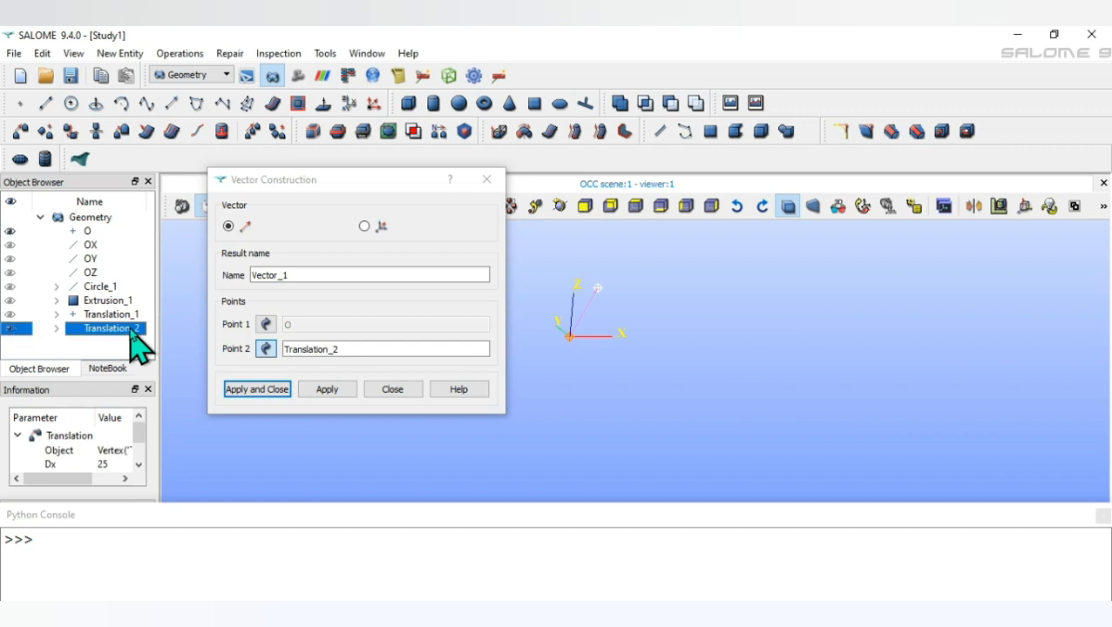
click(261, 391)
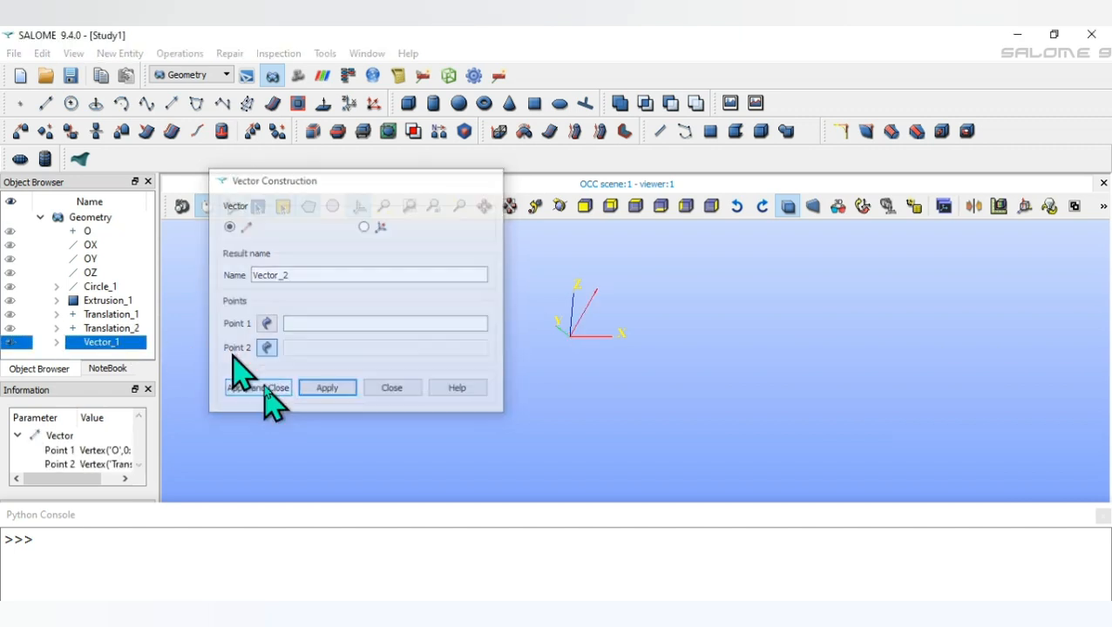
- Show Circle_1 and extrude it along Vector_1 with a height of 100
click(11, 286)
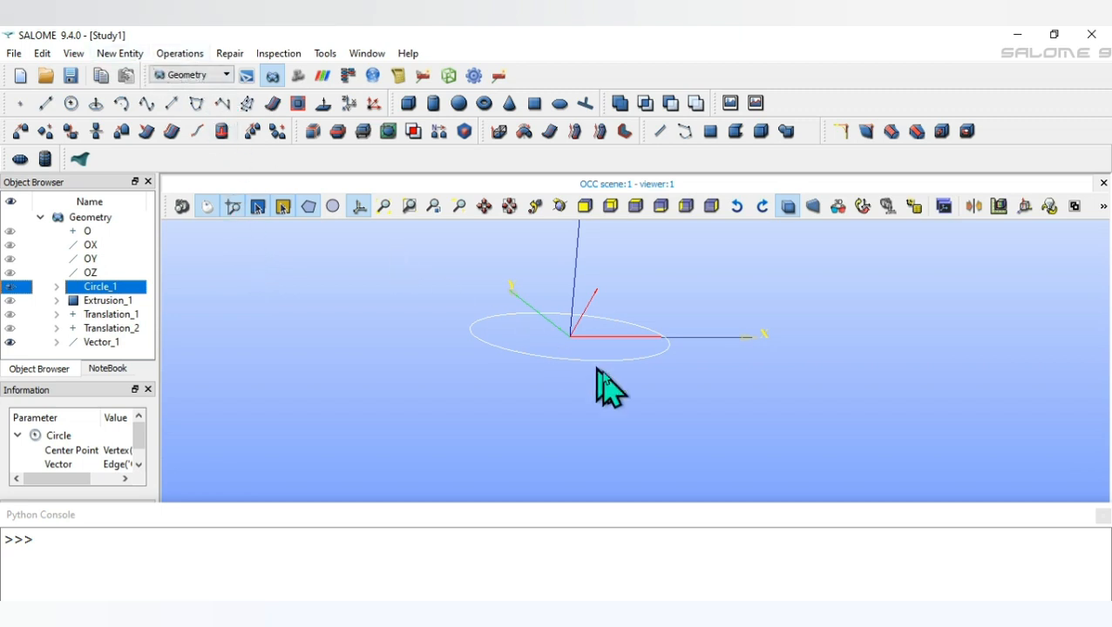
click(111, 58)
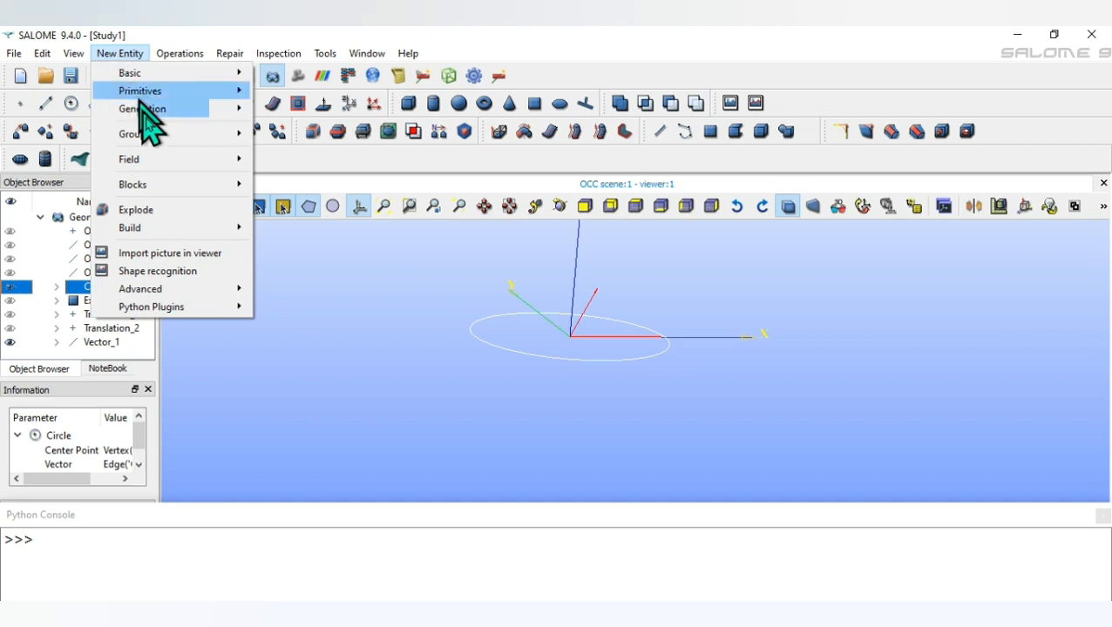
mouse_move(149, 108)
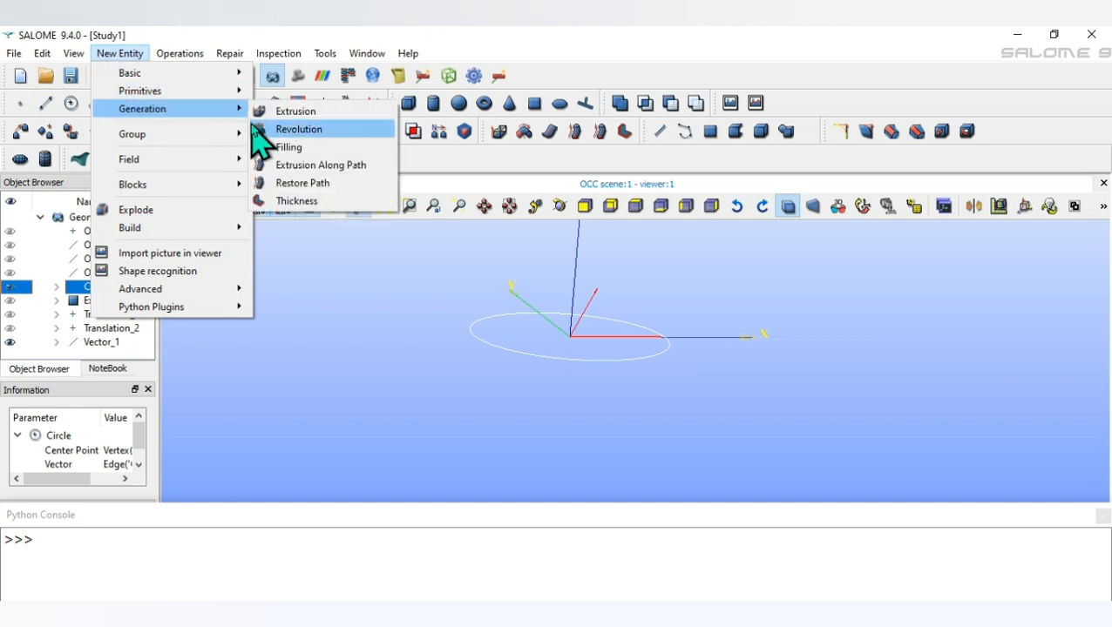
click(287, 111)
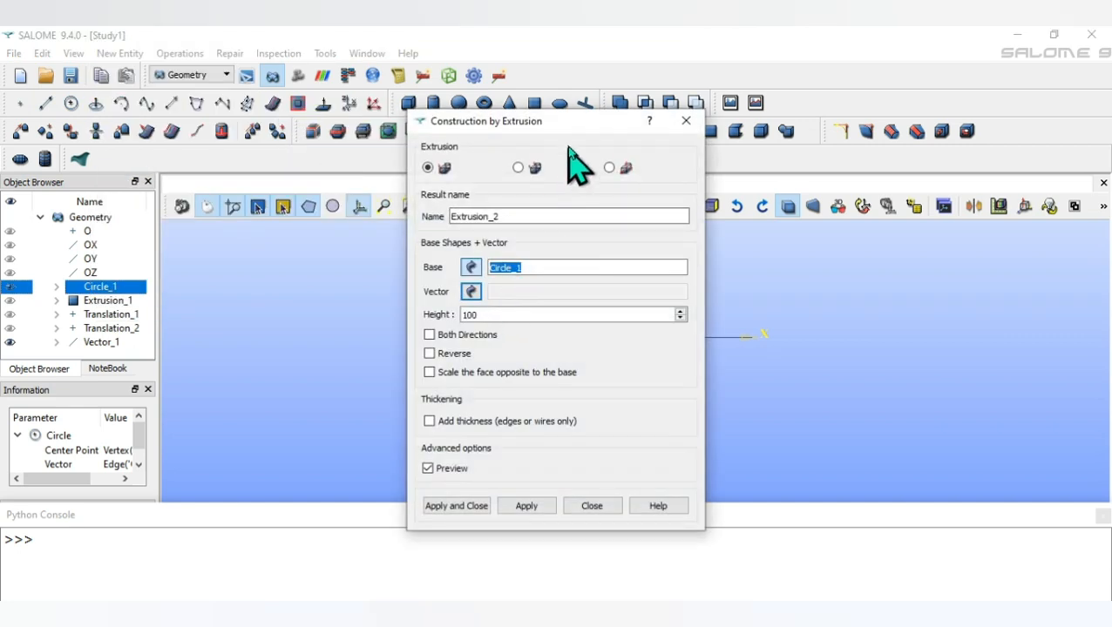
drag(580, 123, 344, 136)
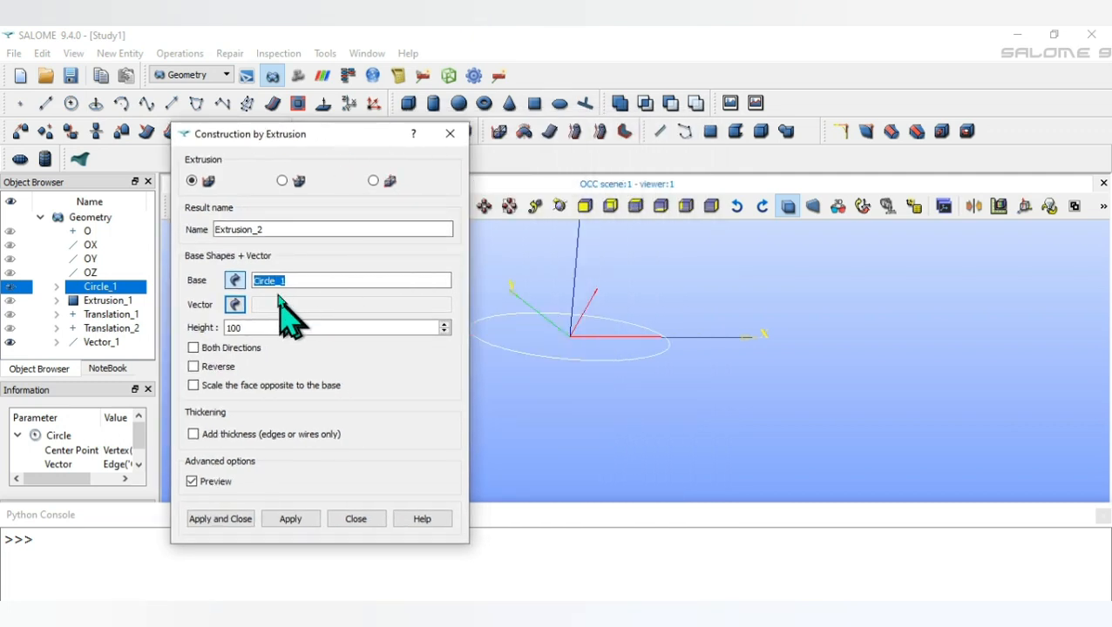
click(234, 304)
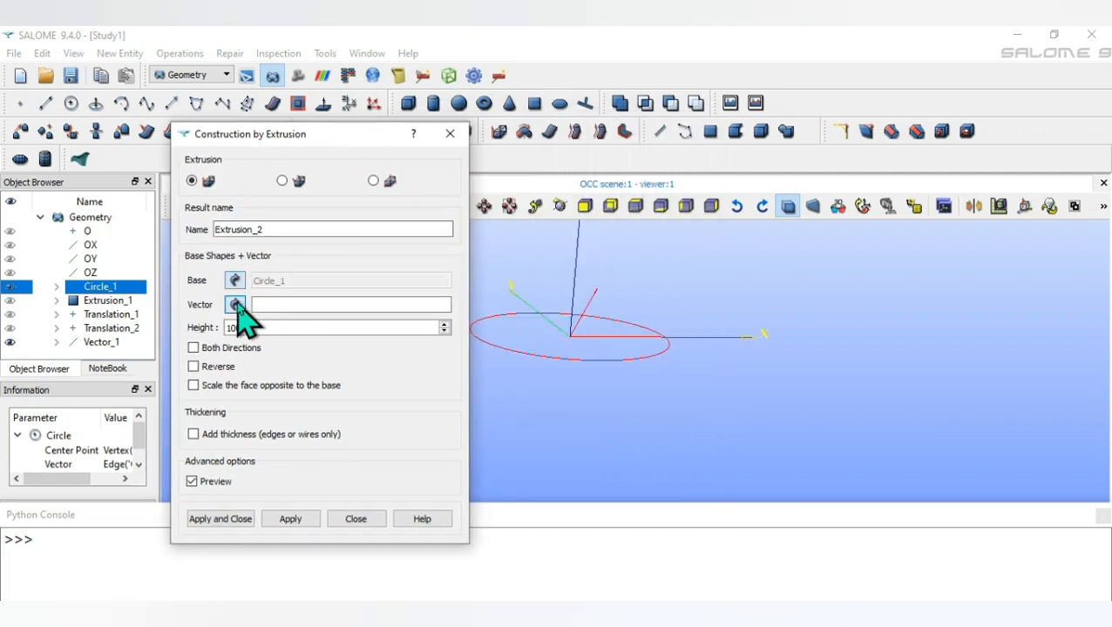
click(102, 342)
click(220, 519)
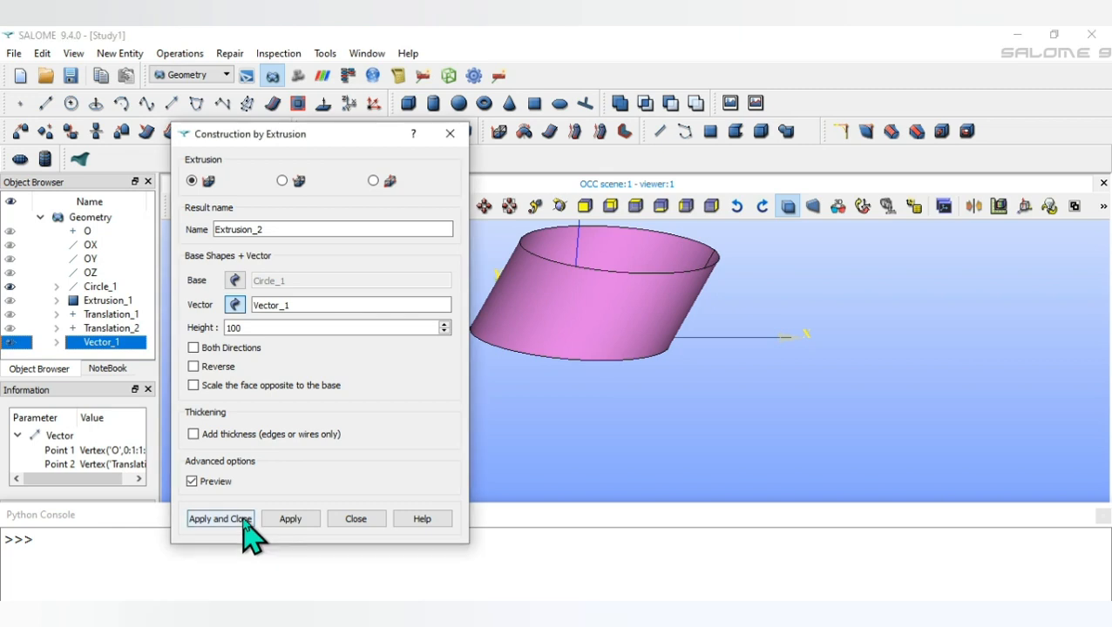
- Show Extrusion_1 together with Extrusion_2 to compare the straight and inclined extrusions
mouse_move(505, 392)
mouse_down()
mouse_move(378, 318)
mouse_move(498, 348)
mouse_move(576, 405)
mouse_move(489, 383)
mouse_move(726, 310)
mouse_move(665, 385)
mouse_move(628, 372)
mouse_move(609, 324)
mouse_move(718, 296)
mouse_move(772, 303)
mouse_move(761, 294)
mouse_move(772, 246)
mouse_move(738, 312)
mouse_move(759, 258)
mouse_move(743, 279)
mouse_up()
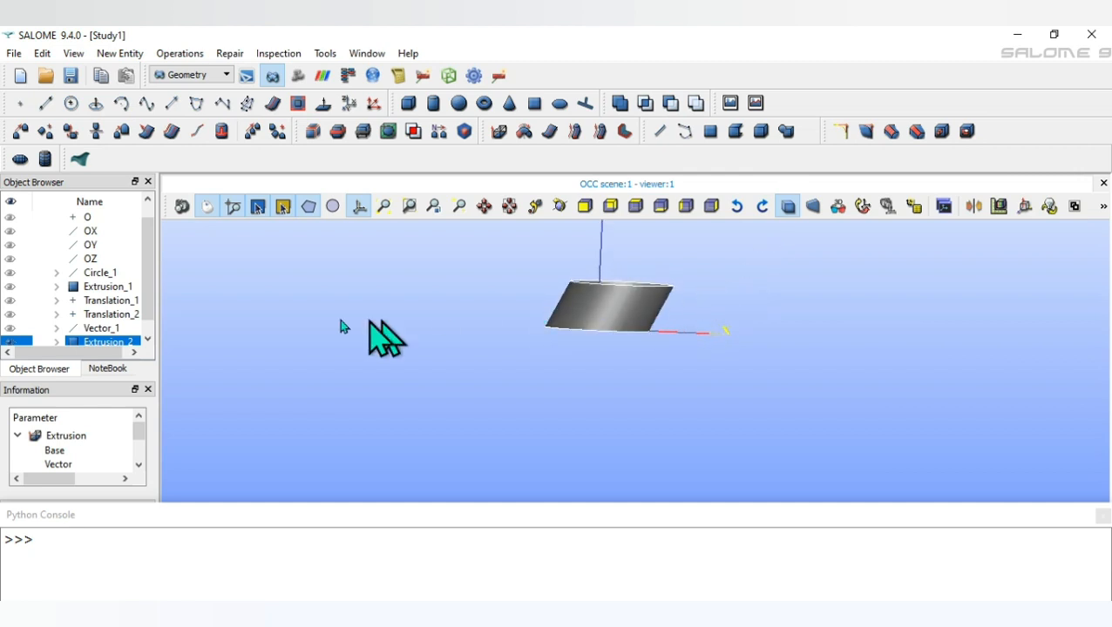
drag(147, 293, 145, 319)
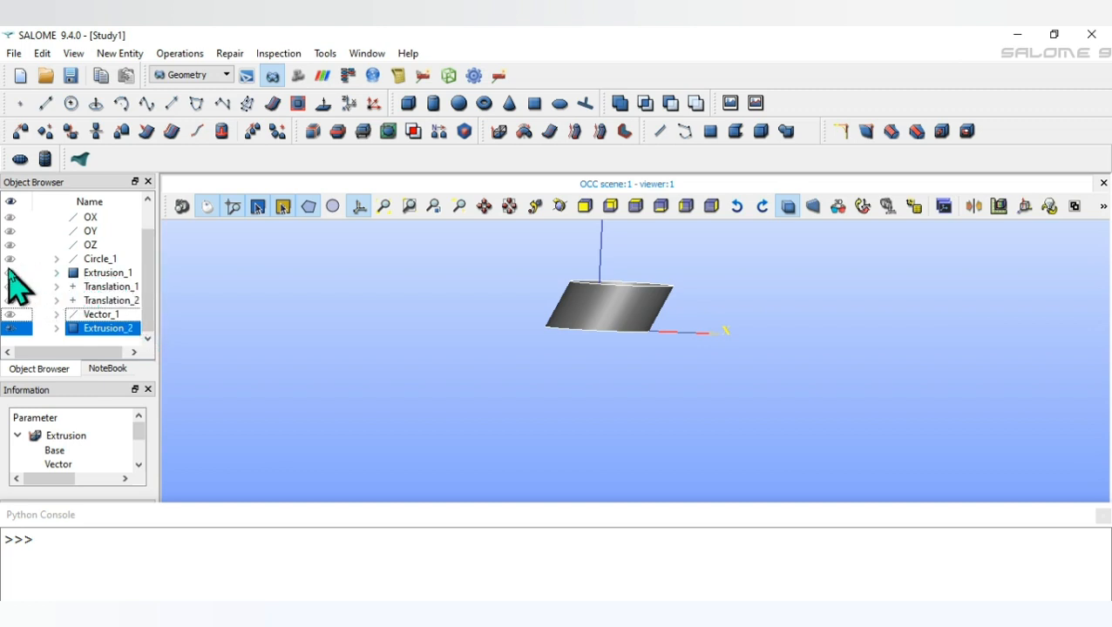
click(9, 274)
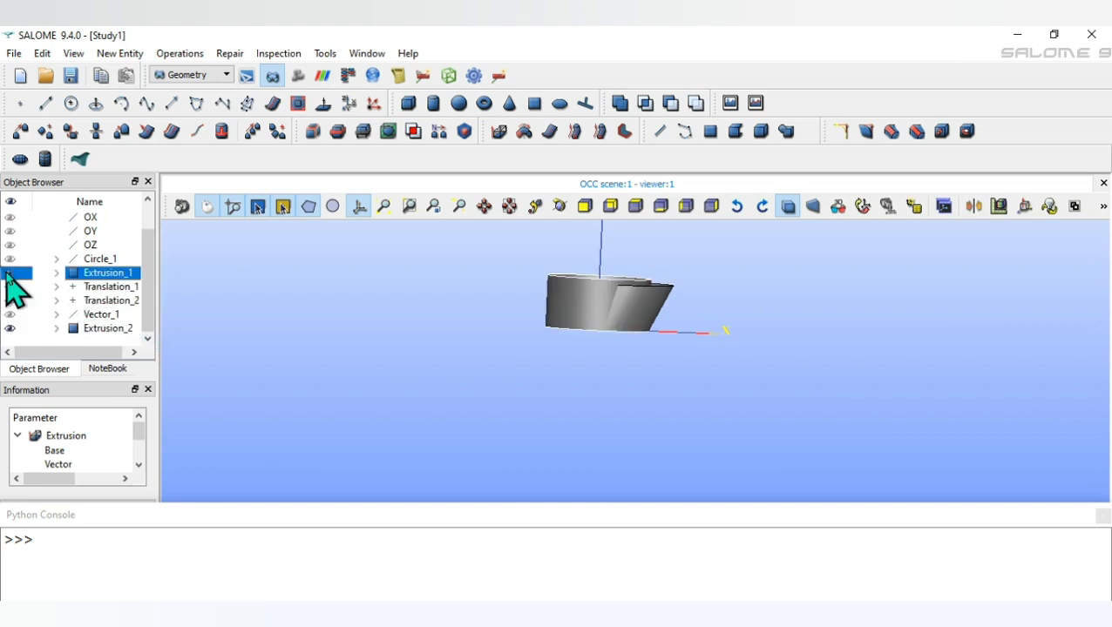
drag(462, 310, 424, 340)
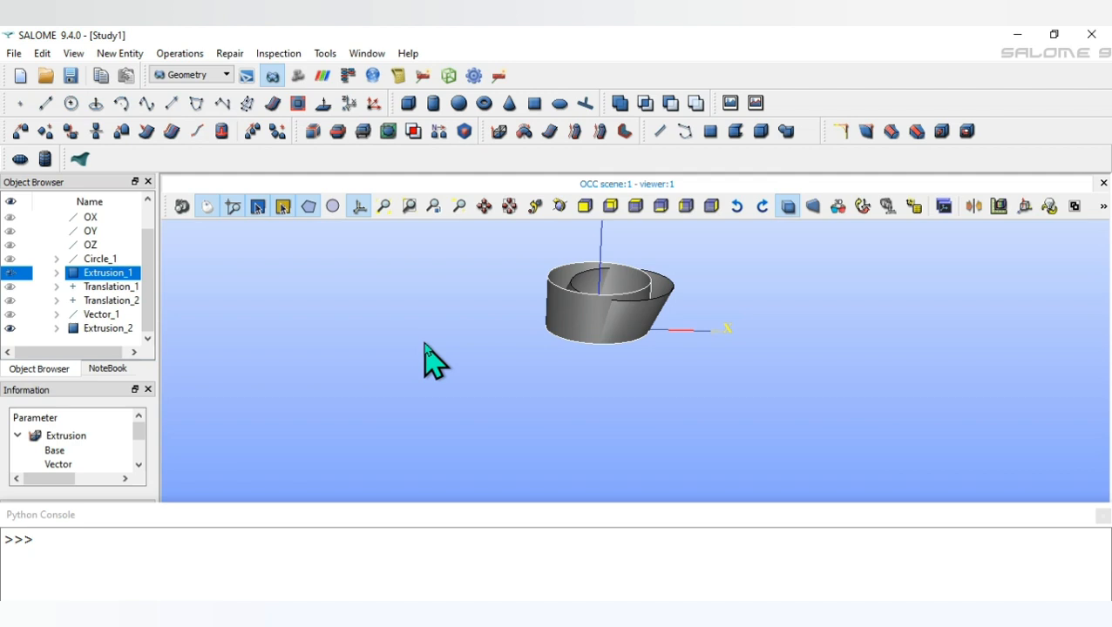
- Hide Extrusion_1 and Extrusion_2 and show Circle_1 in the viewer
ctrl+right_drag(497, 316, 466, 331)
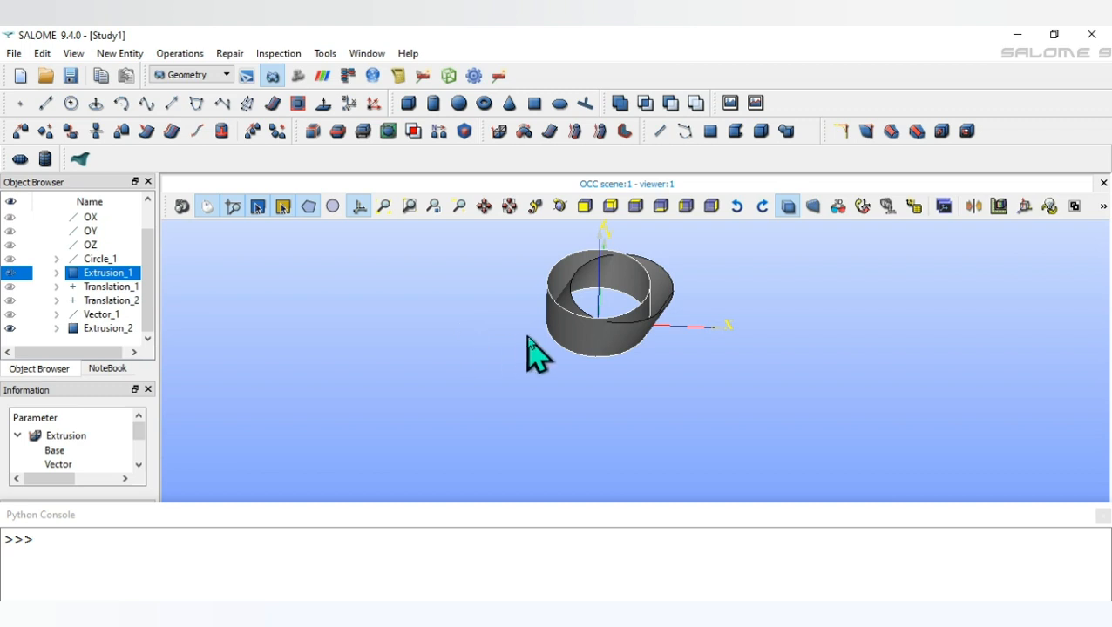
ctrl+right_drag(559, 355, 529, 343)
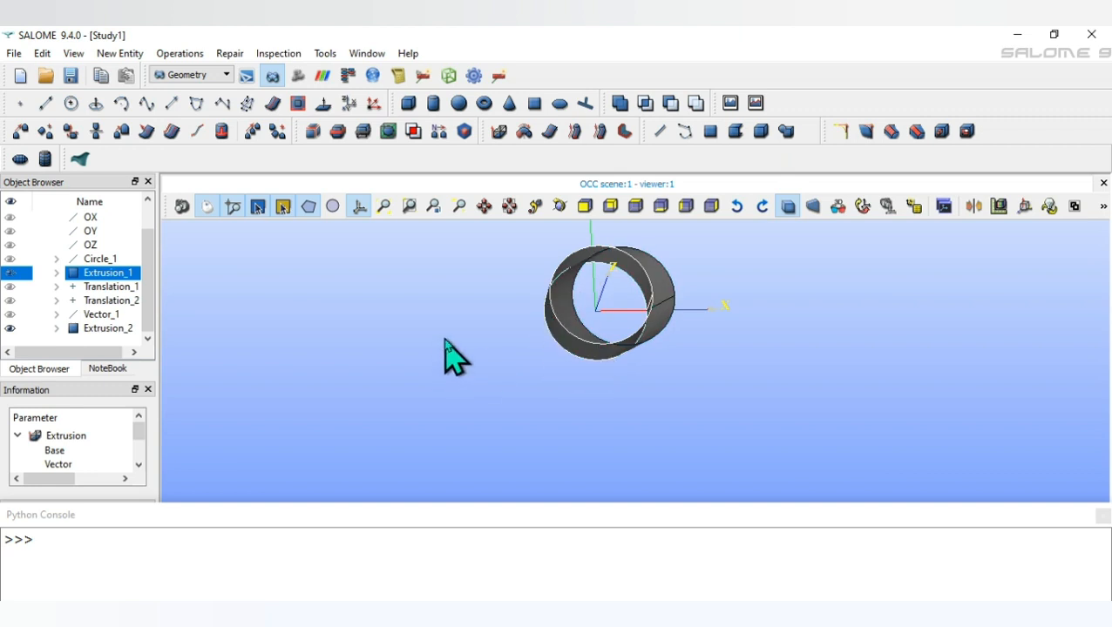
ctrl+right_drag(550, 392, 525, 270)
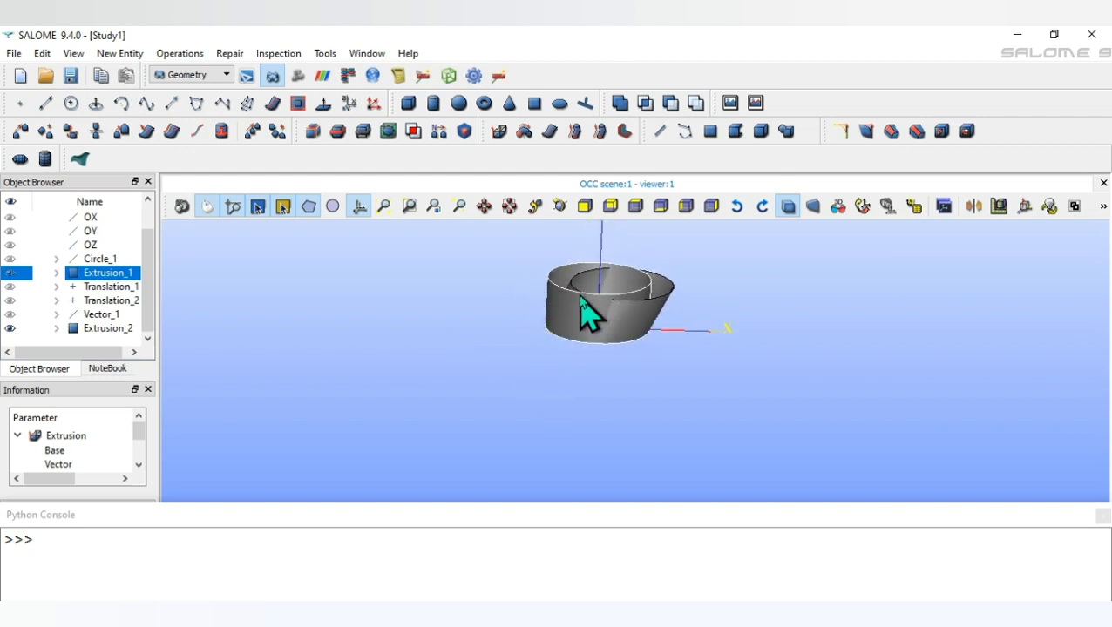
ctrl+right_drag(510, 288, 528, 342)
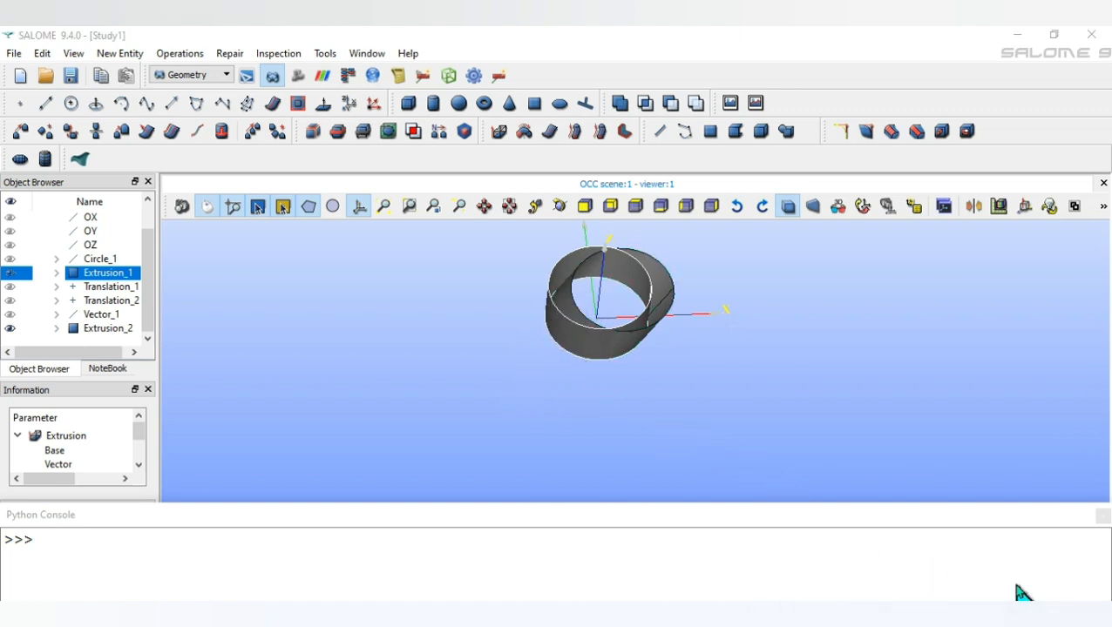
click(9, 329)
click(10, 273)
click(10, 259)
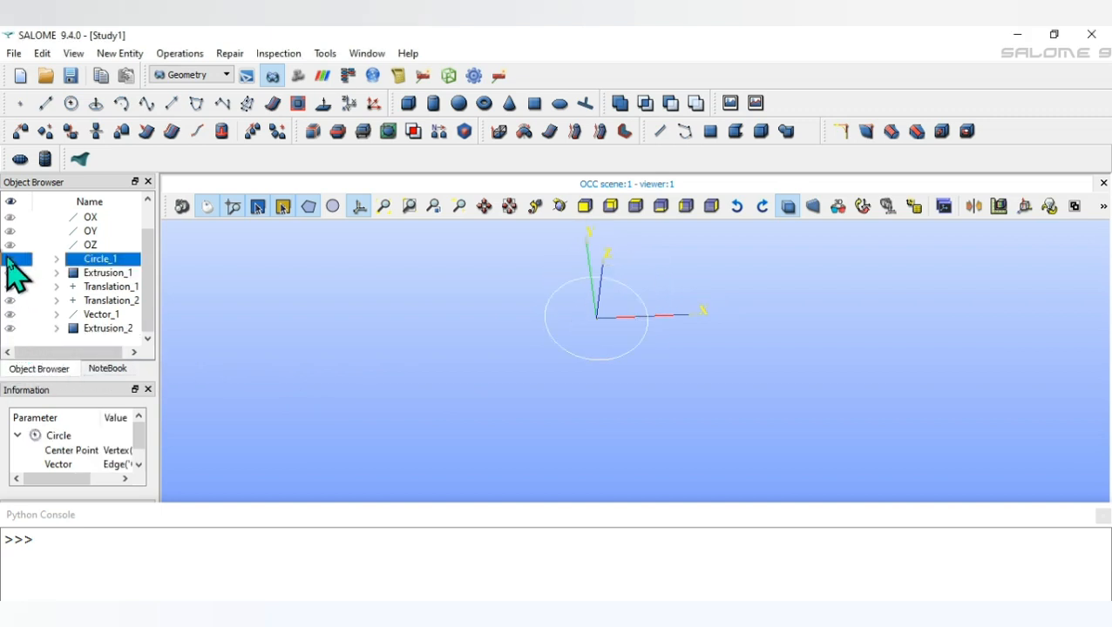
- Build a planar face from Circle_1, keeping the proposed result name
ctrl+right_drag(528, 413, 511, 451)
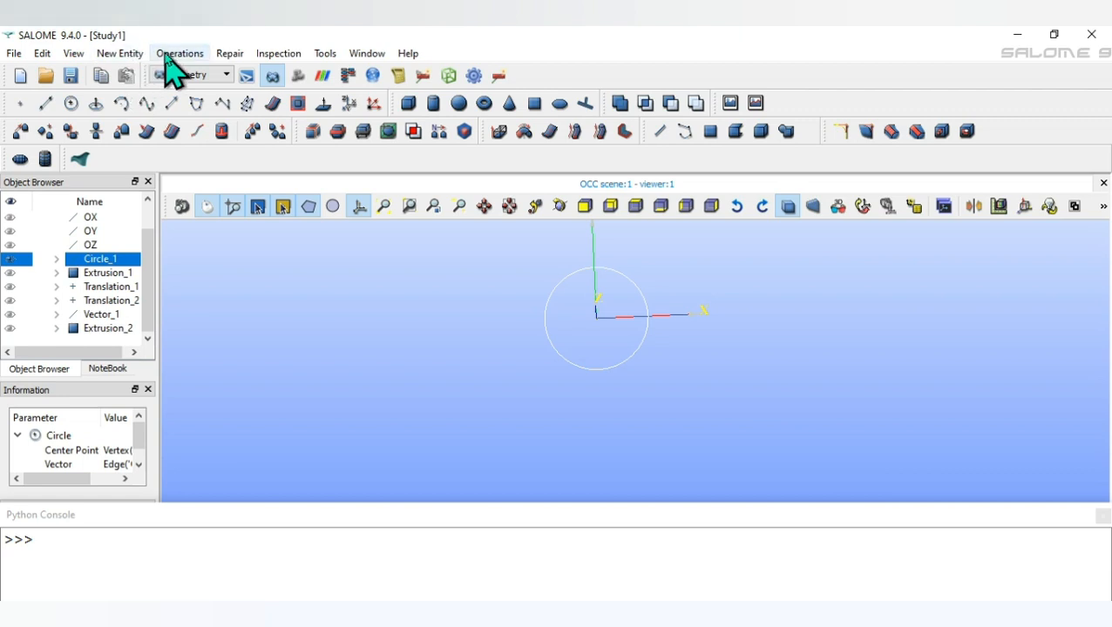
click(120, 55)
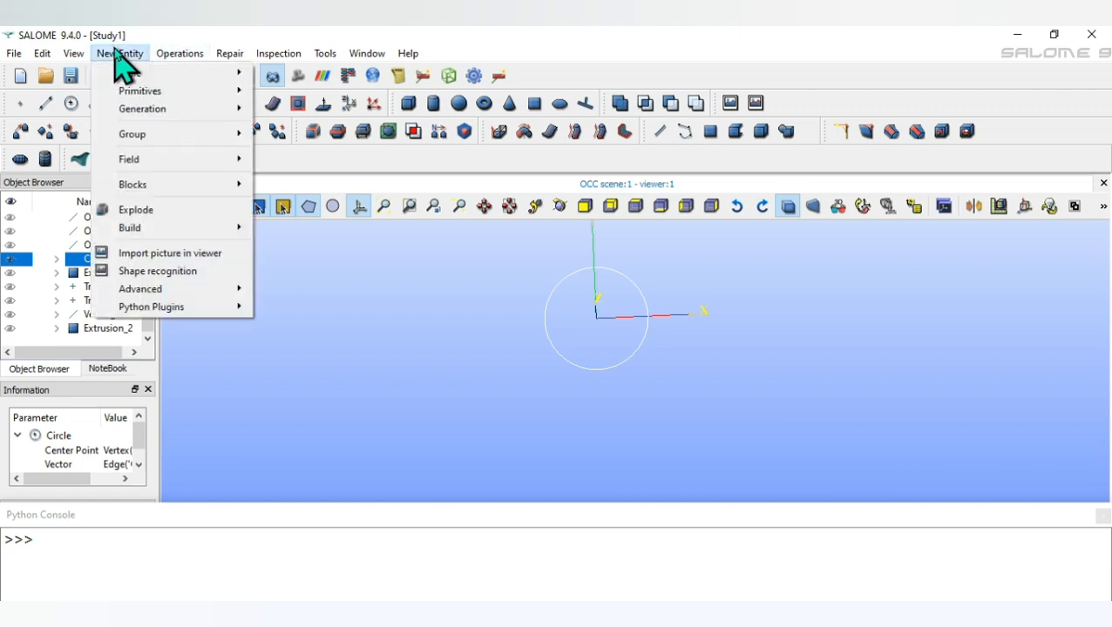
mouse_move(188, 231)
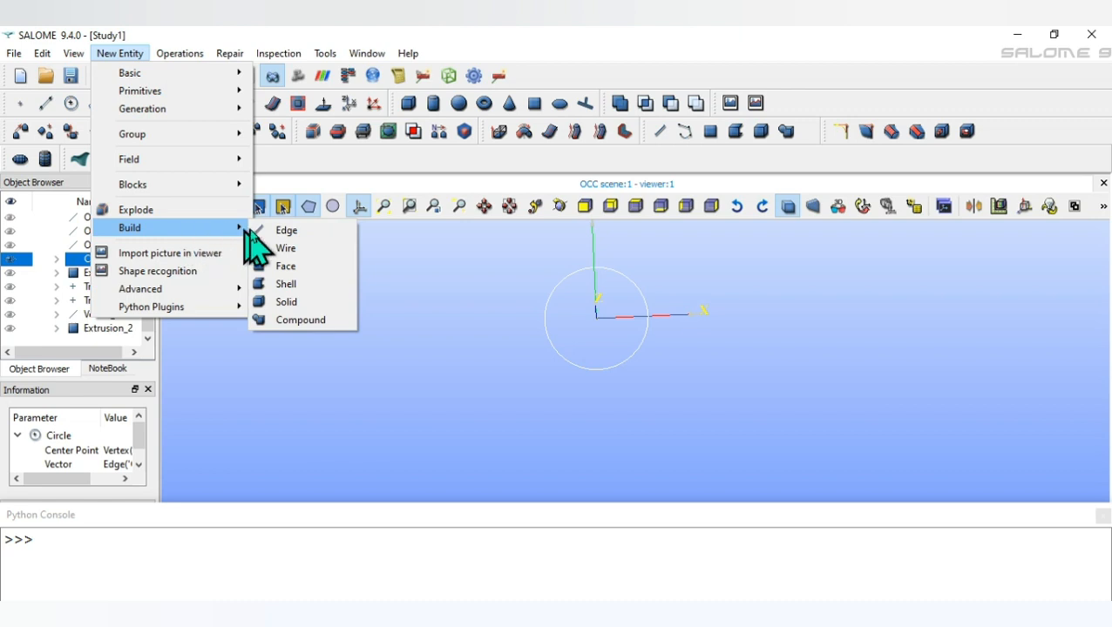
click(279, 265)
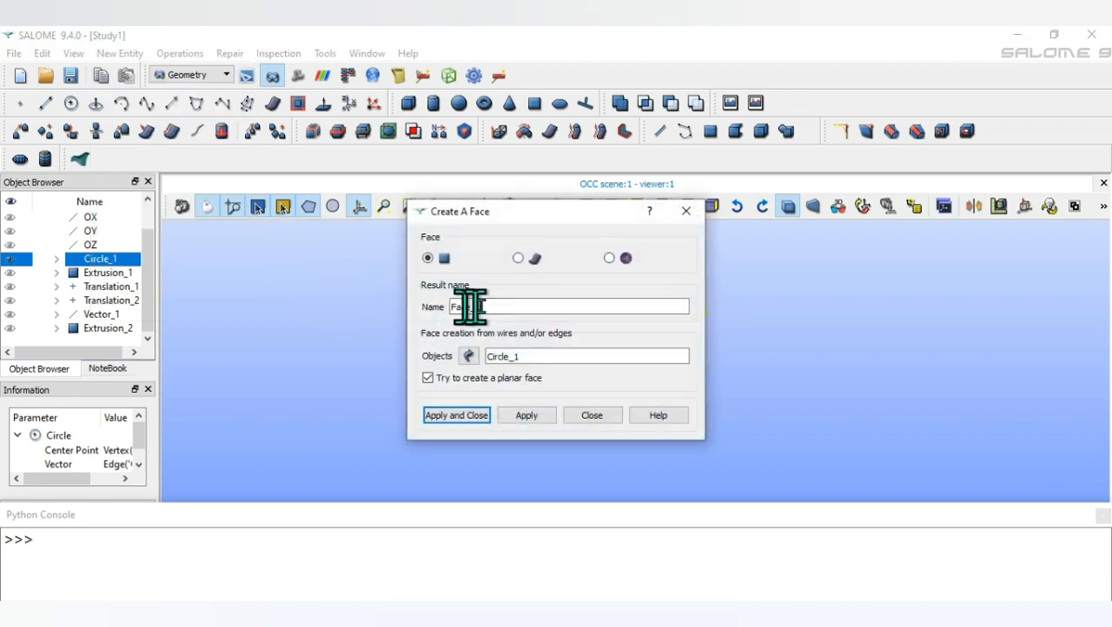
click(452, 415)
- Extrude Face_1 along Vector_1 with a height of 100
drag(552, 329, 608, 332)
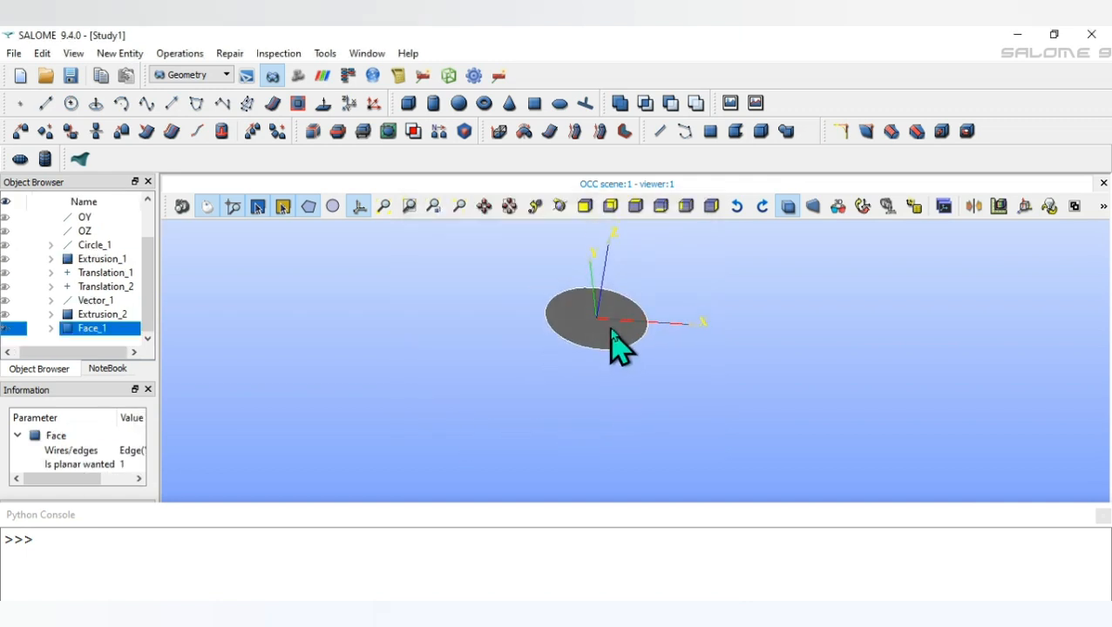
scroll(610, 334, up, 3)
middle_drag(643, 286, 606, 352)
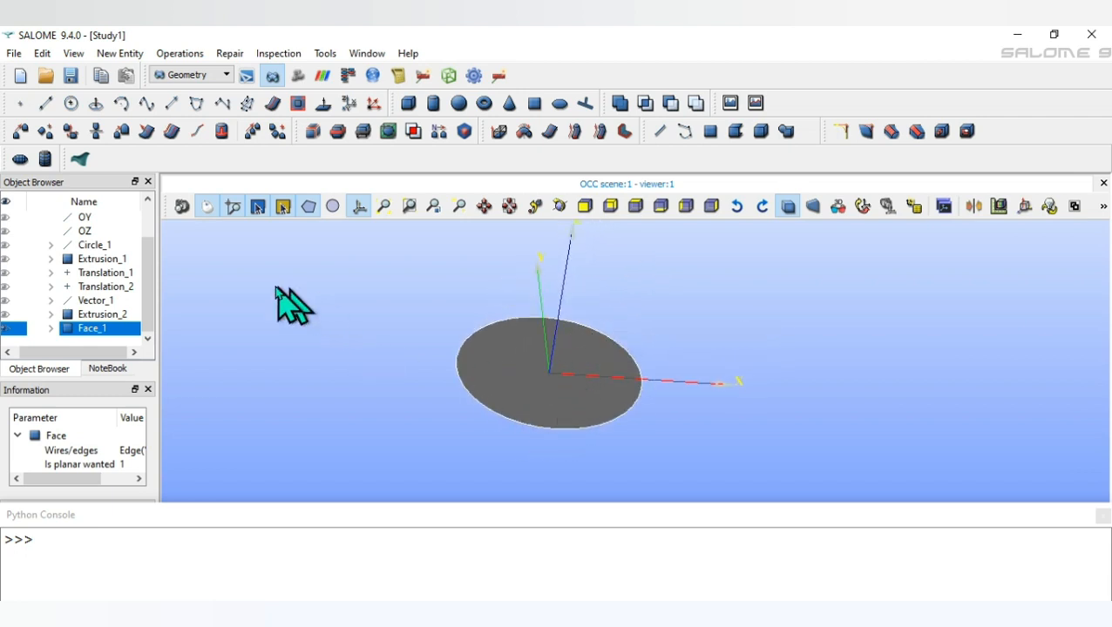
click(109, 54)
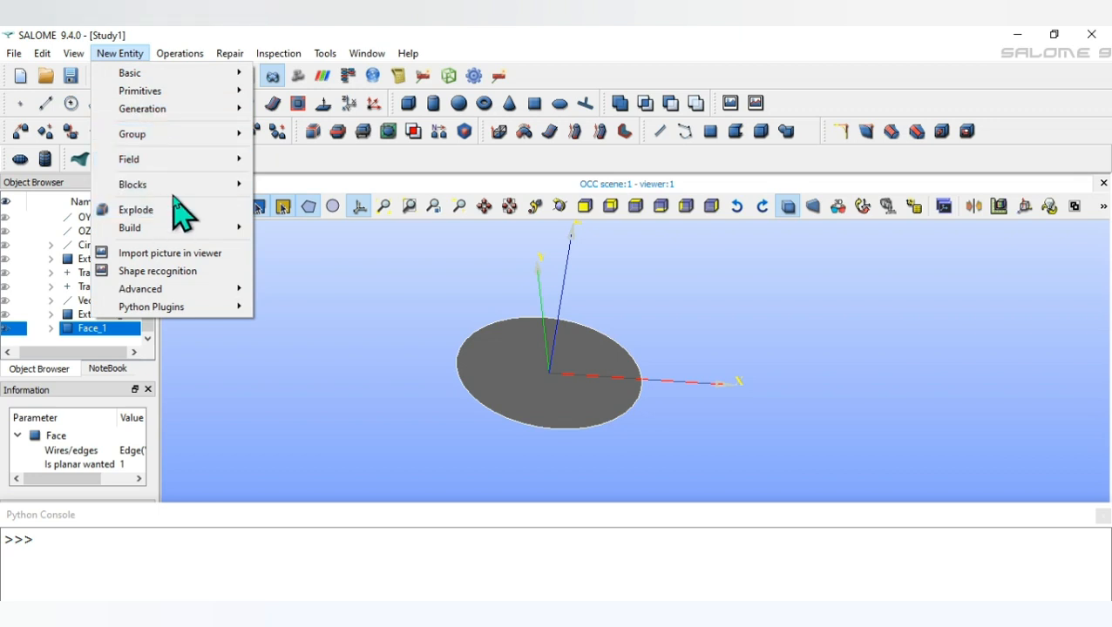
mouse_move(181, 109)
click(275, 110)
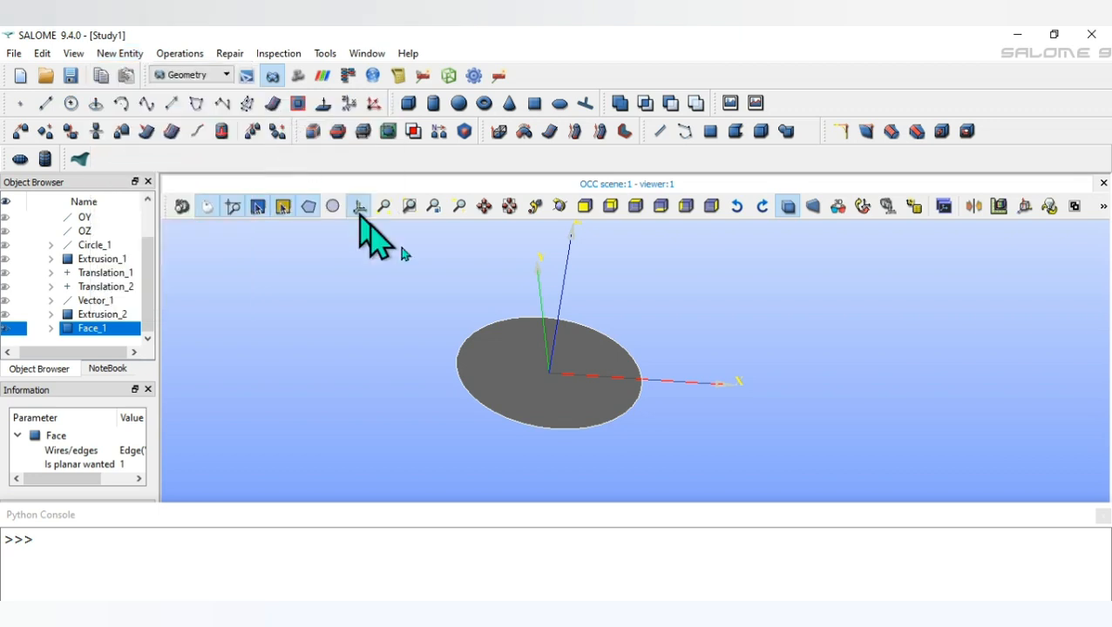
drag(581, 123, 789, 131)
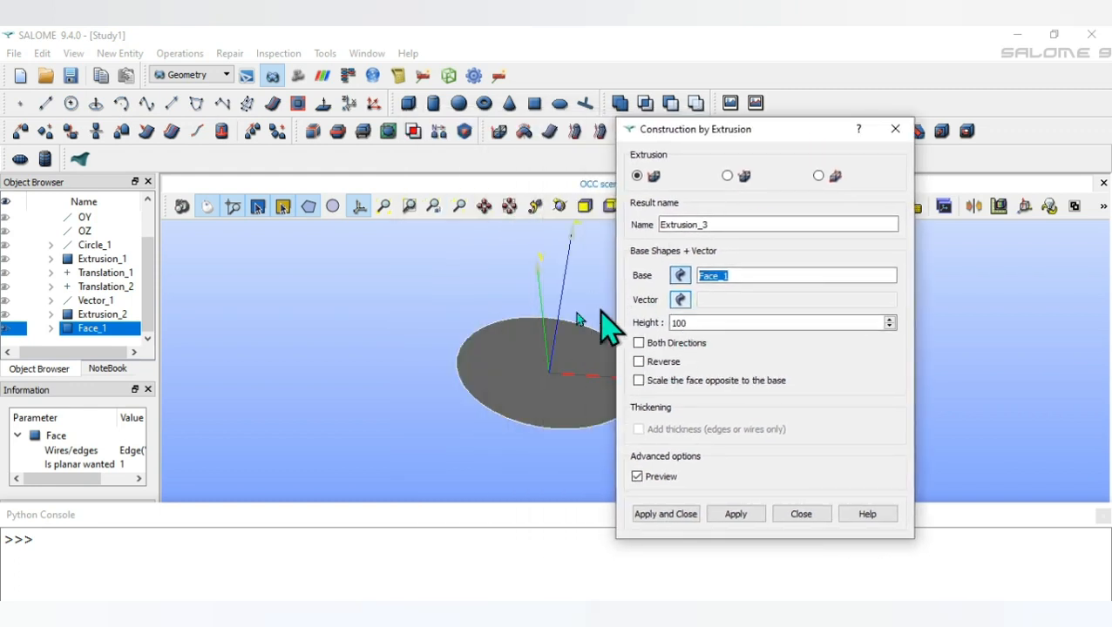
click(93, 302)
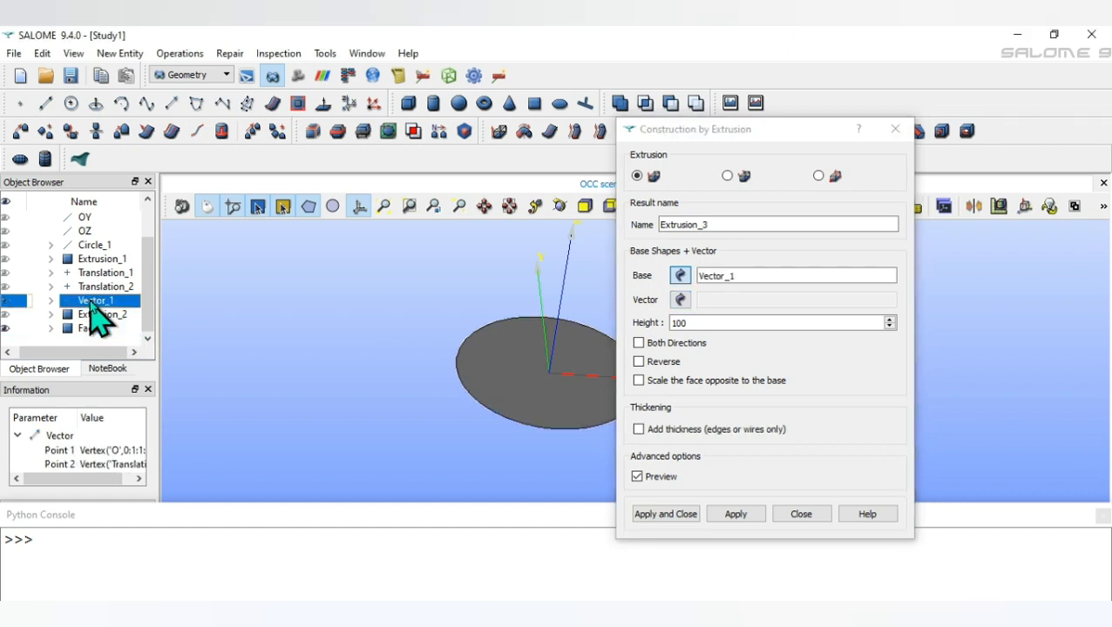
click(683, 301)
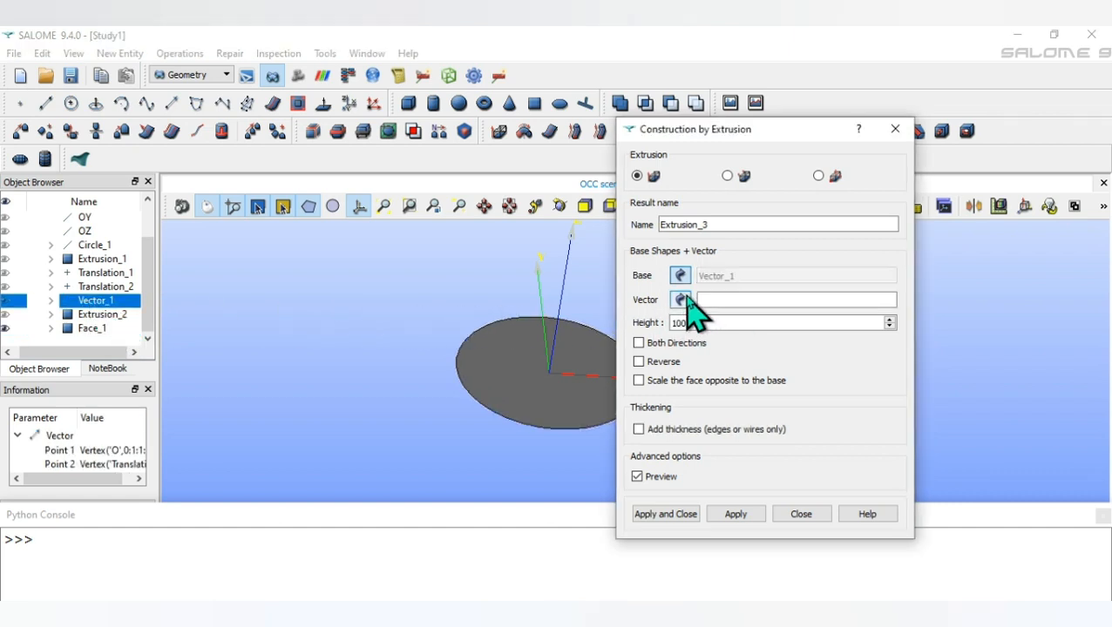
click(680, 276)
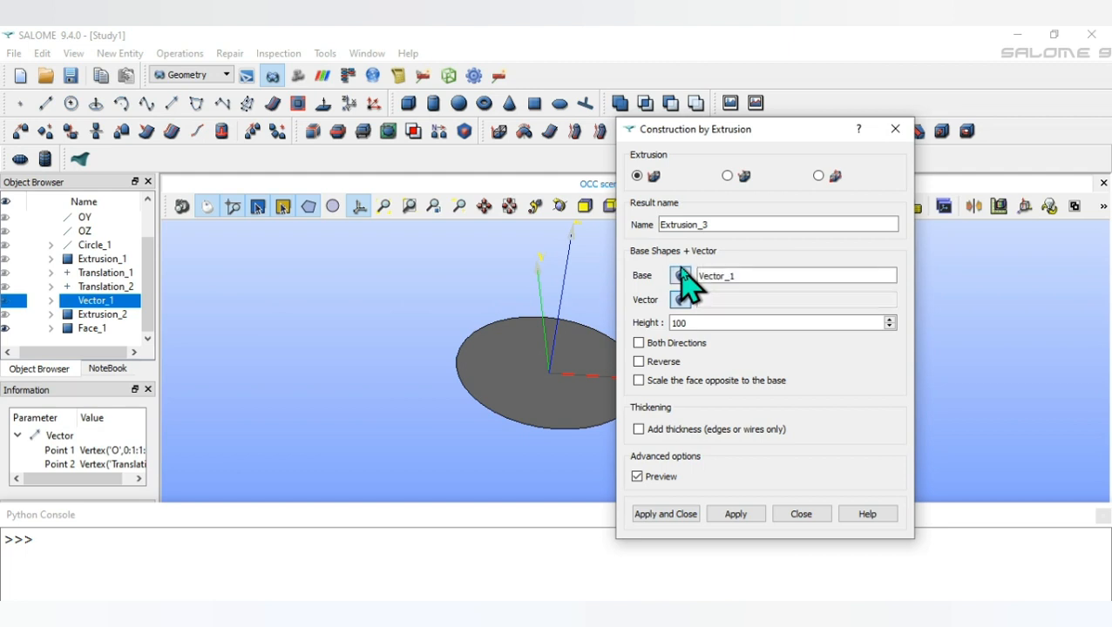
click(92, 330)
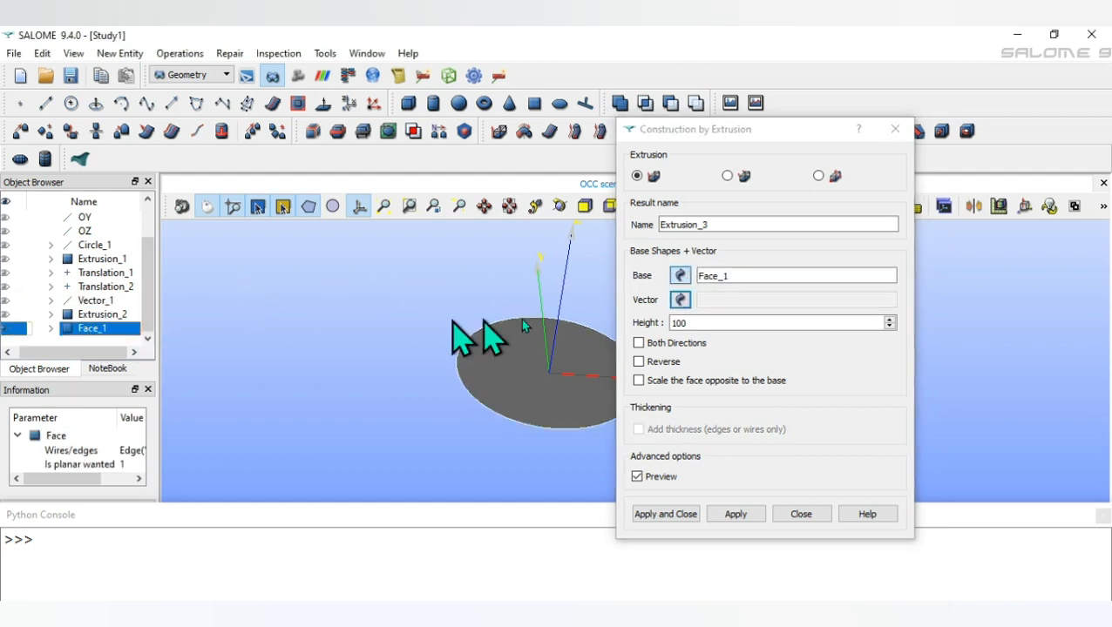
click(681, 300)
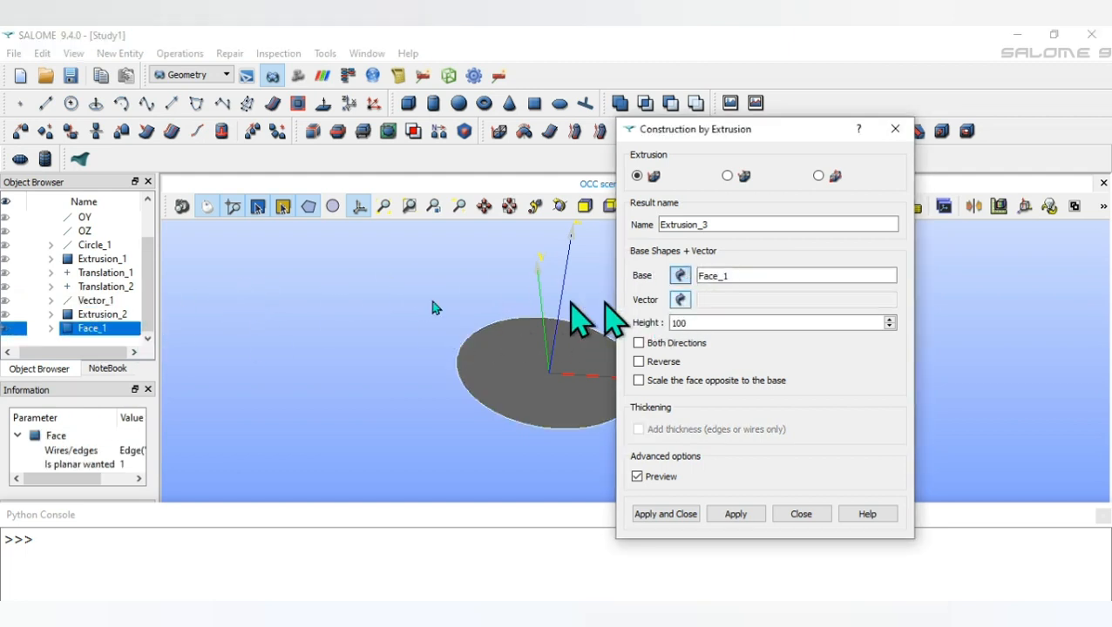
click(94, 300)
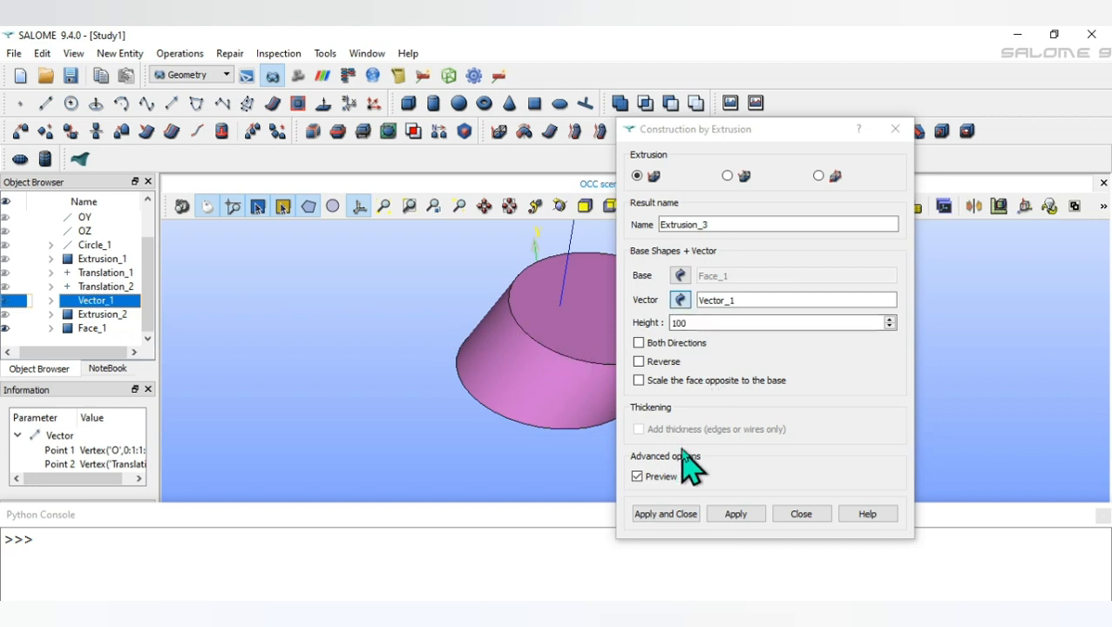
click(676, 517)
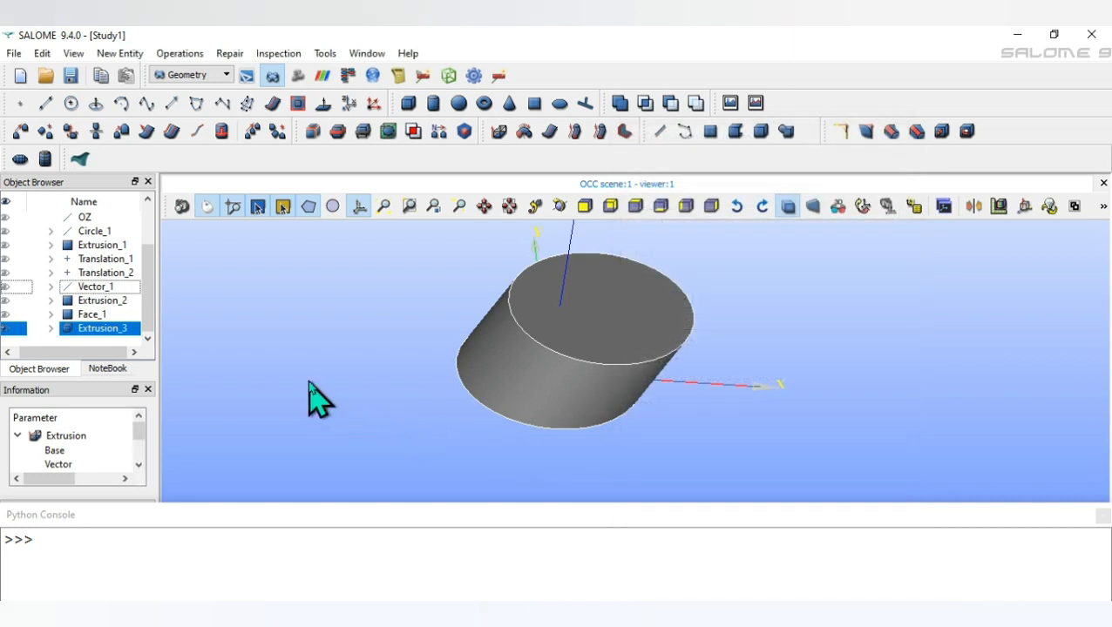
- Show Extrusion_2 and hide Extrusion_3 to examine the extrusion made from the circle edge
click(9, 302)
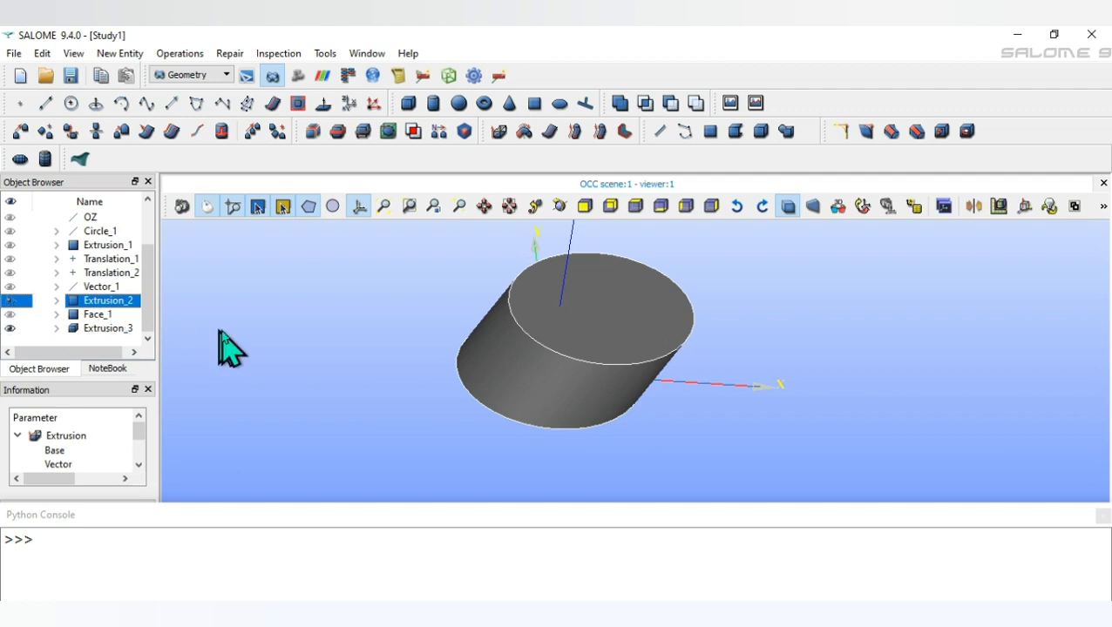
click(9, 329)
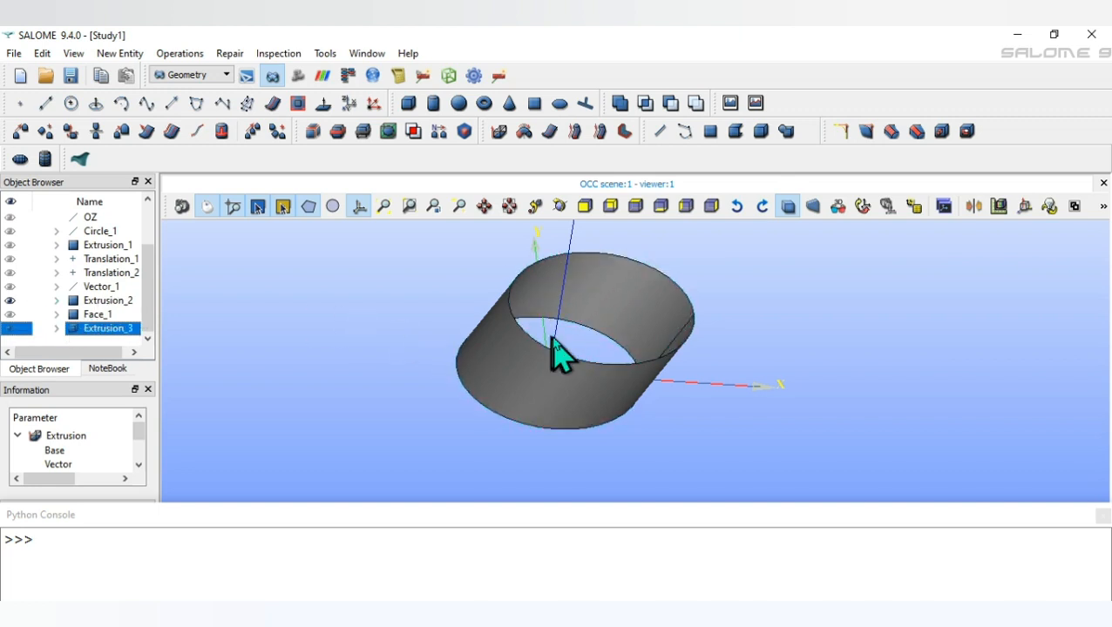
ctrl+right_drag(828, 314, 700, 291)
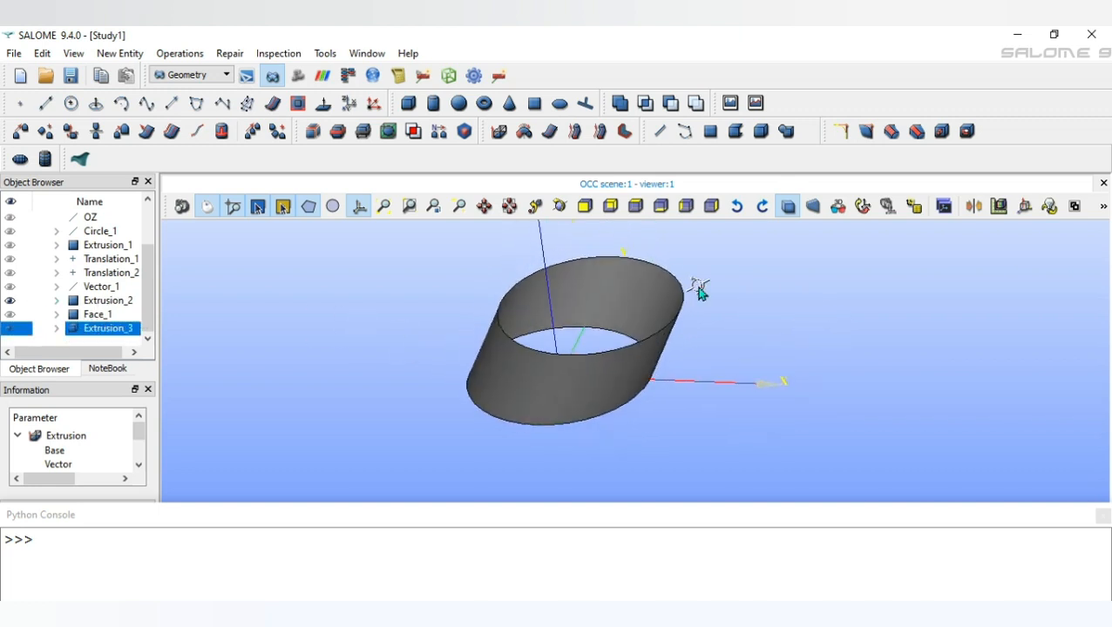
- Show Extrusion_3 and hide Extrusion_2 to examine the extrusion made from the face
click(10, 315)
click(12, 303)
ctrl+right_drag(434, 255, 521, 310)
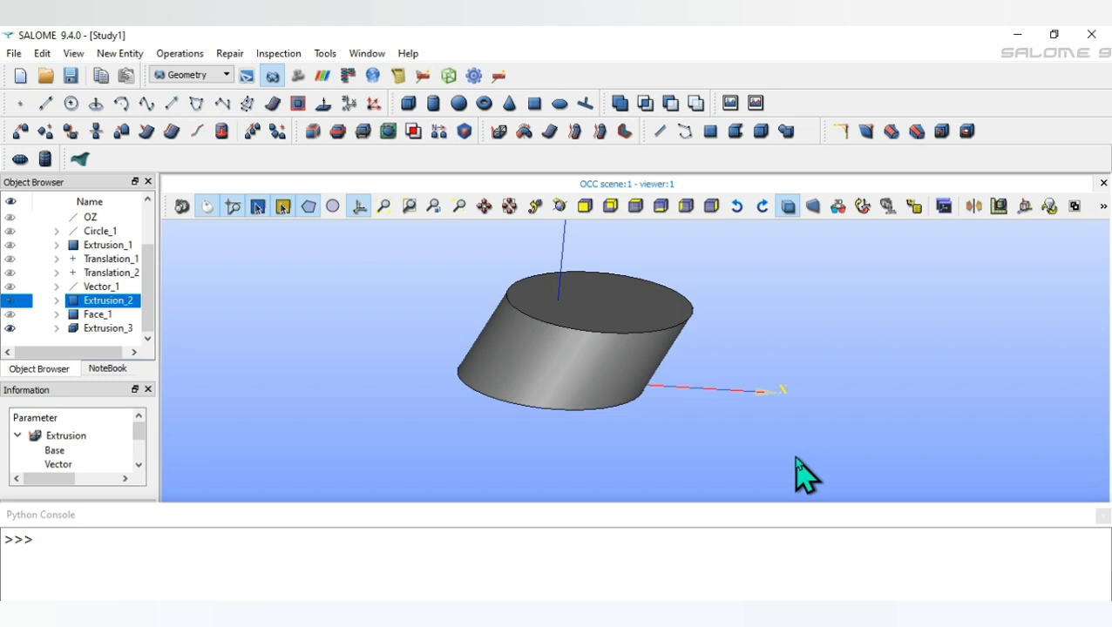
ctrl+right_drag(622, 445, 479, 463)
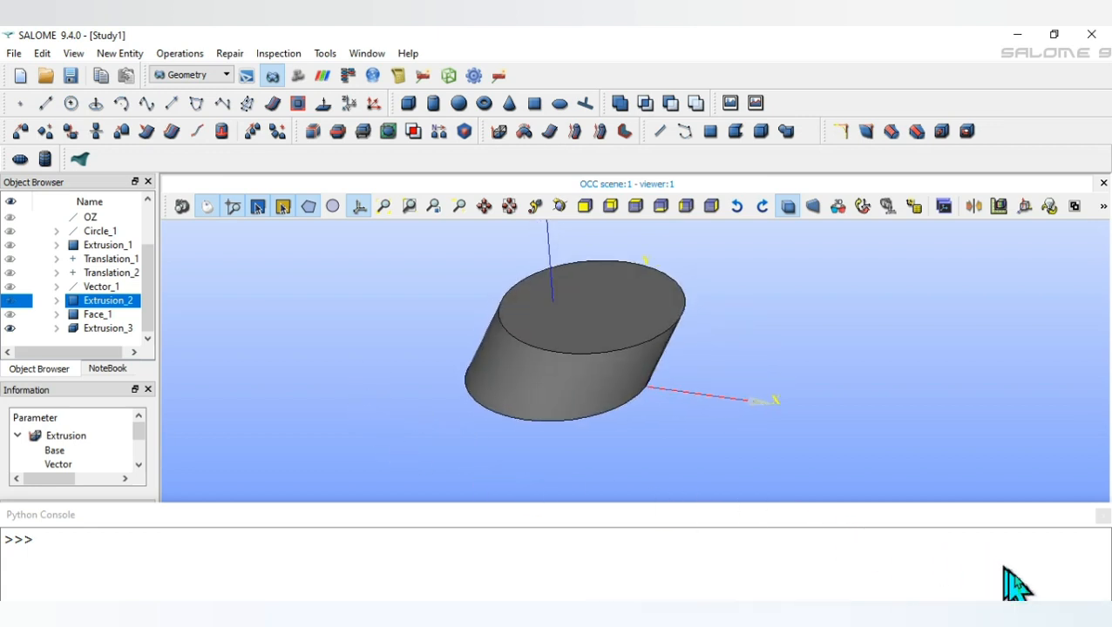